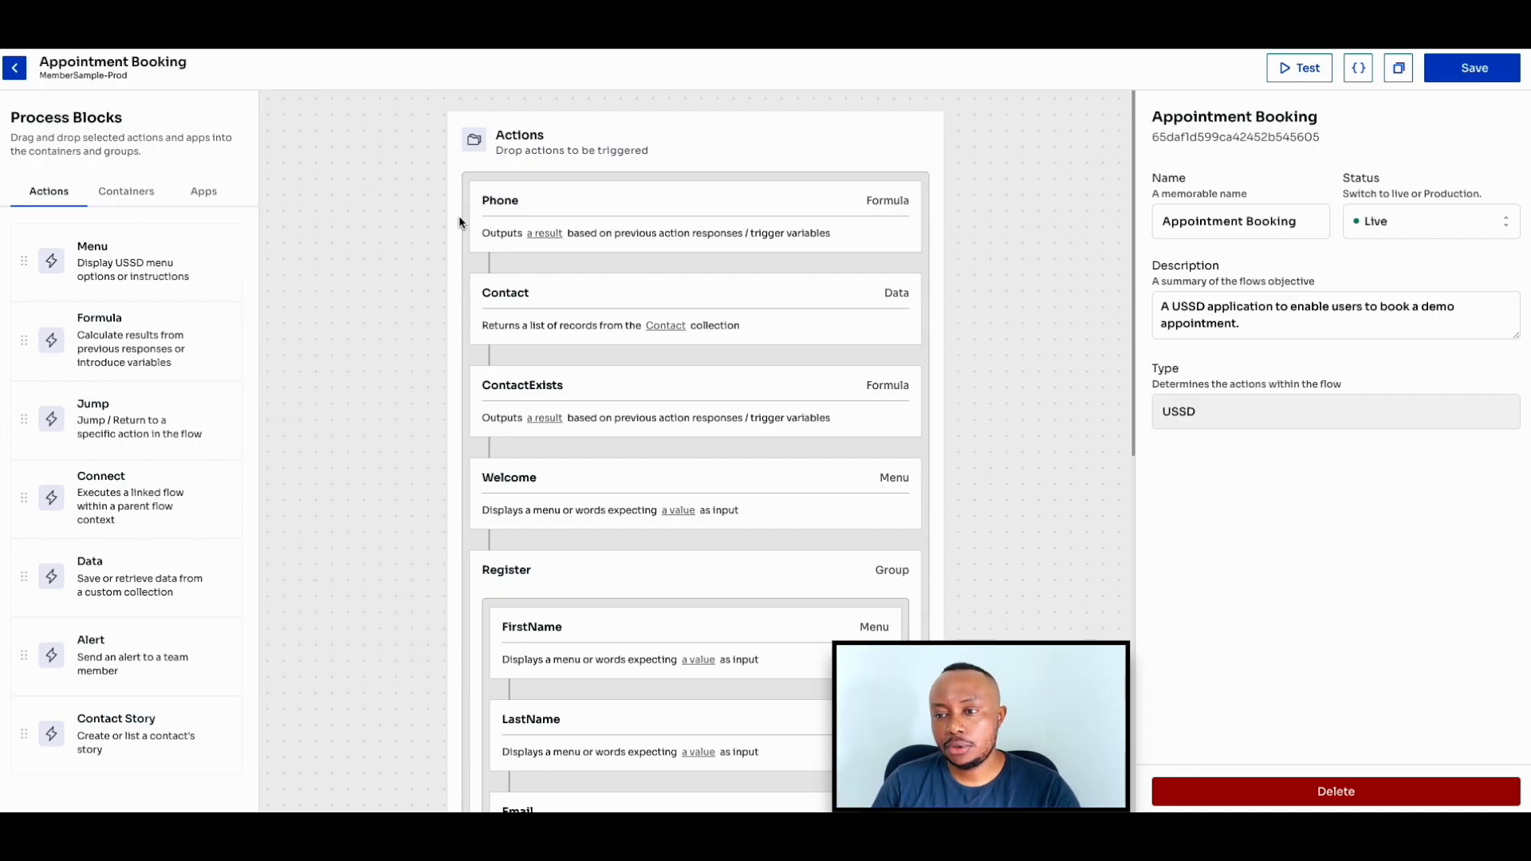
- Examine the Phone action's formula, including its TestPhone fallback, and the flow's test configuration with its execution variables
{"action": "scroll", "coordinate": [459, 231], "scroll_direction": "down", "scroll_amount": 1}
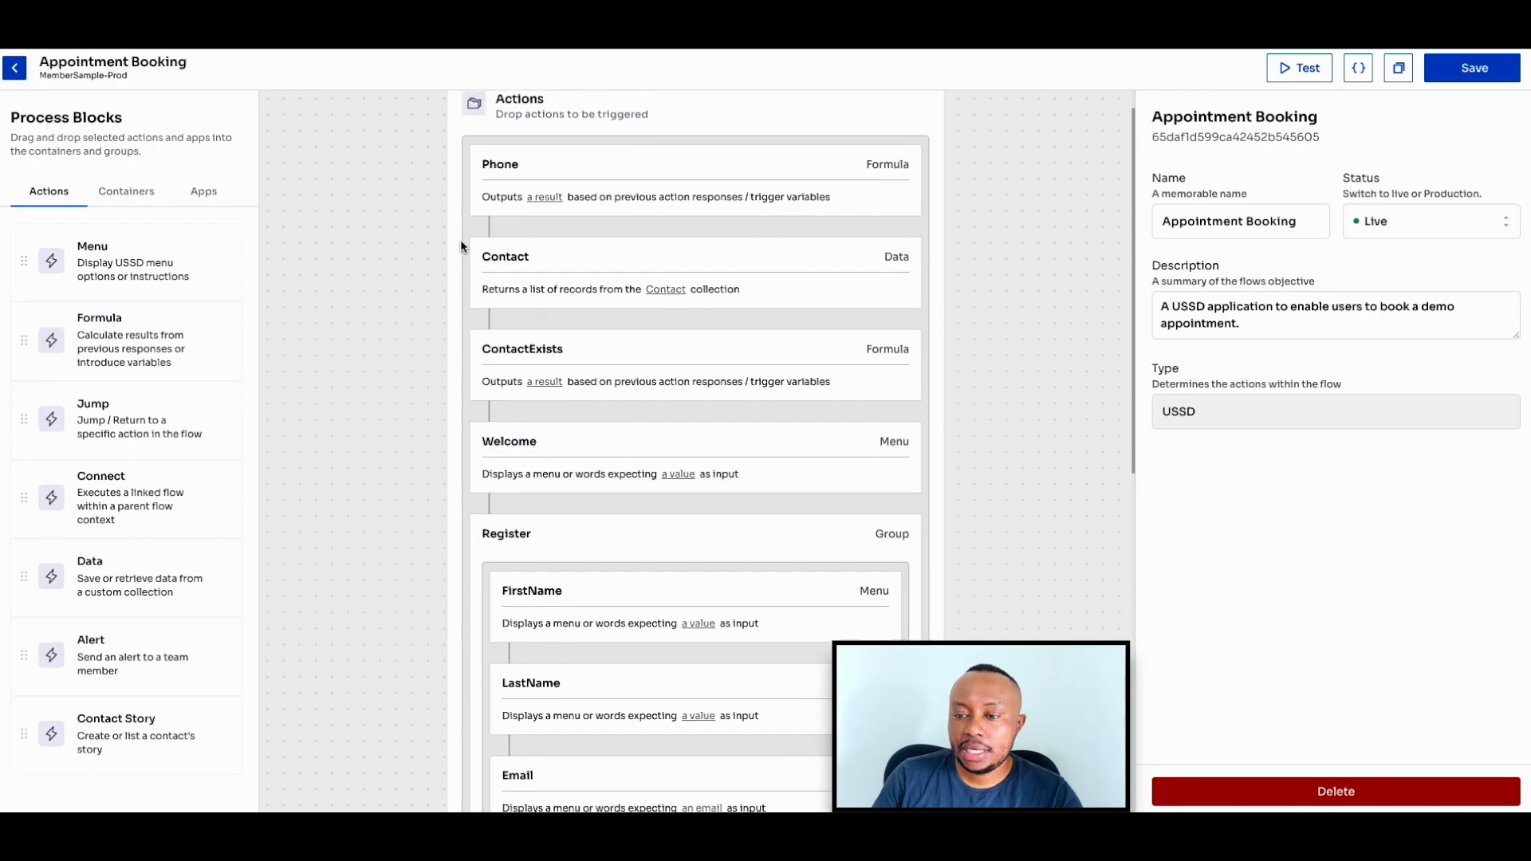
{"action": "scroll", "coordinate": [460, 245], "scroll_direction": "up", "scroll_amount": 1}
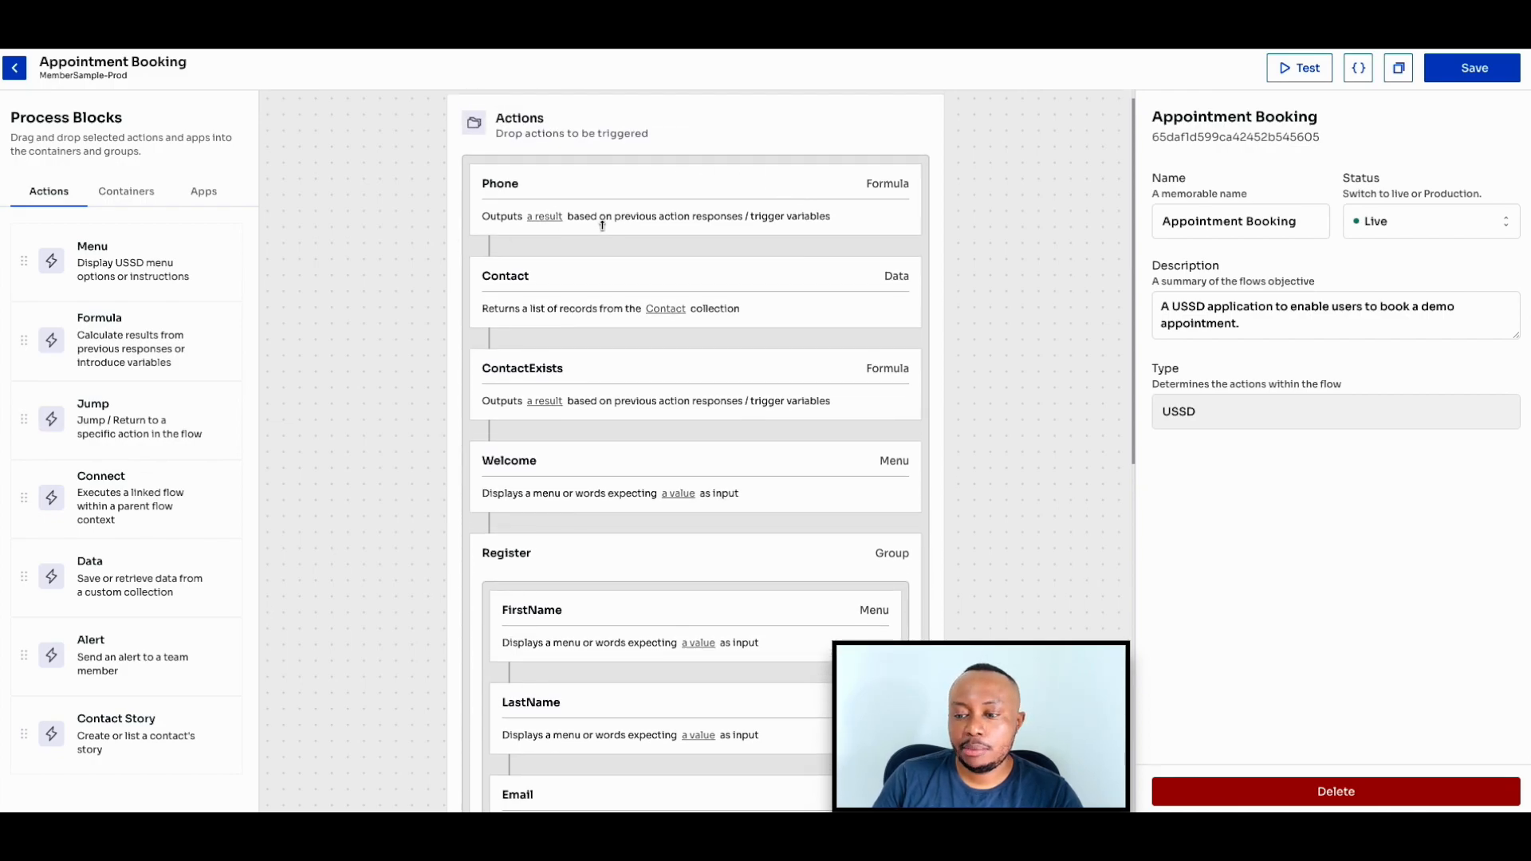
{"action": "left_click", "coordinate": [567, 182]}
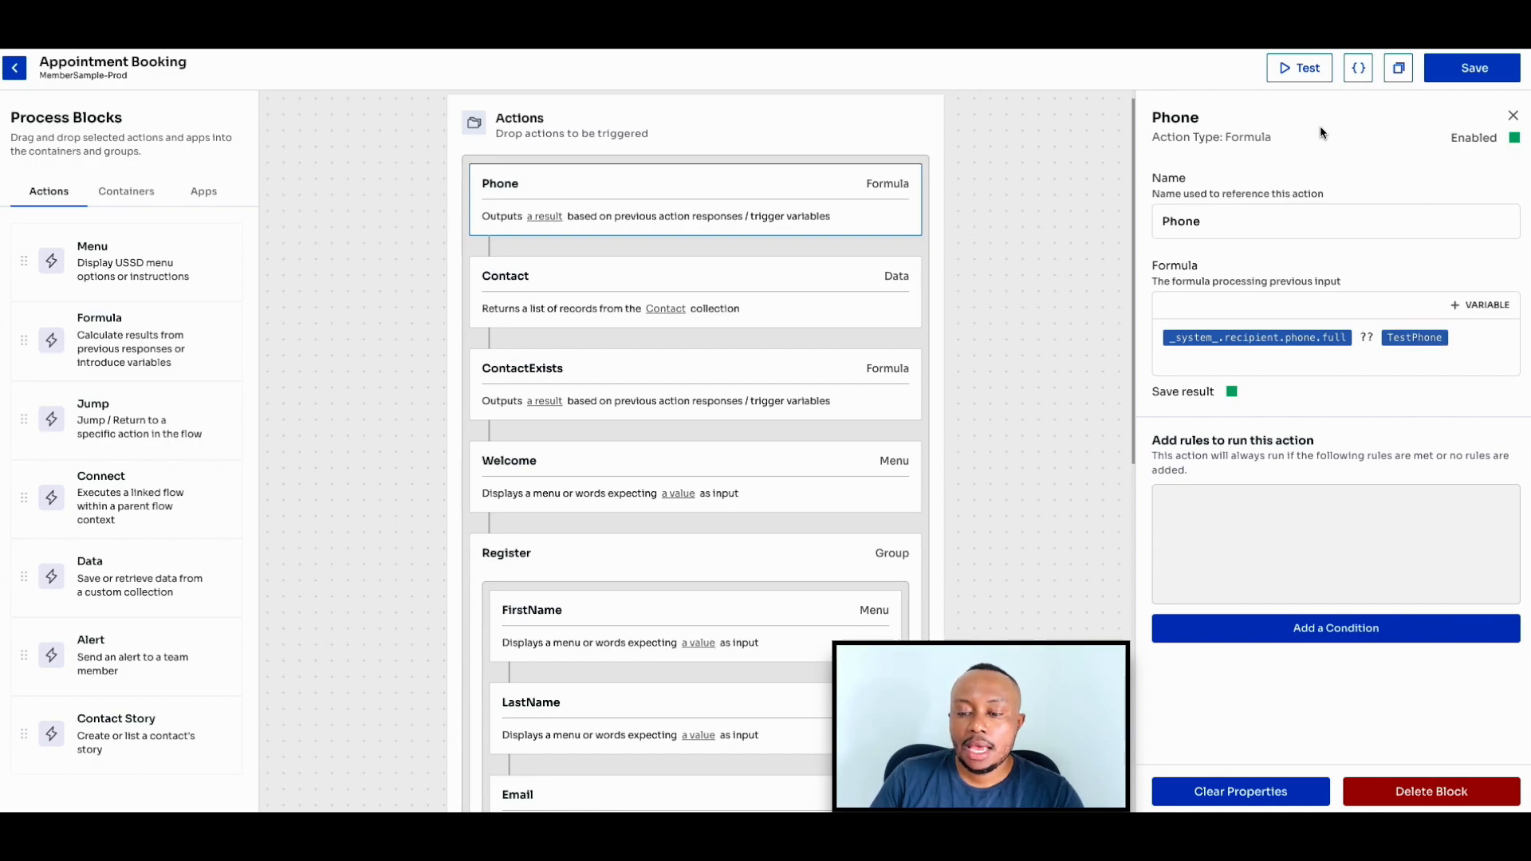
{"action": "left_click", "coordinate": [1300, 68]}
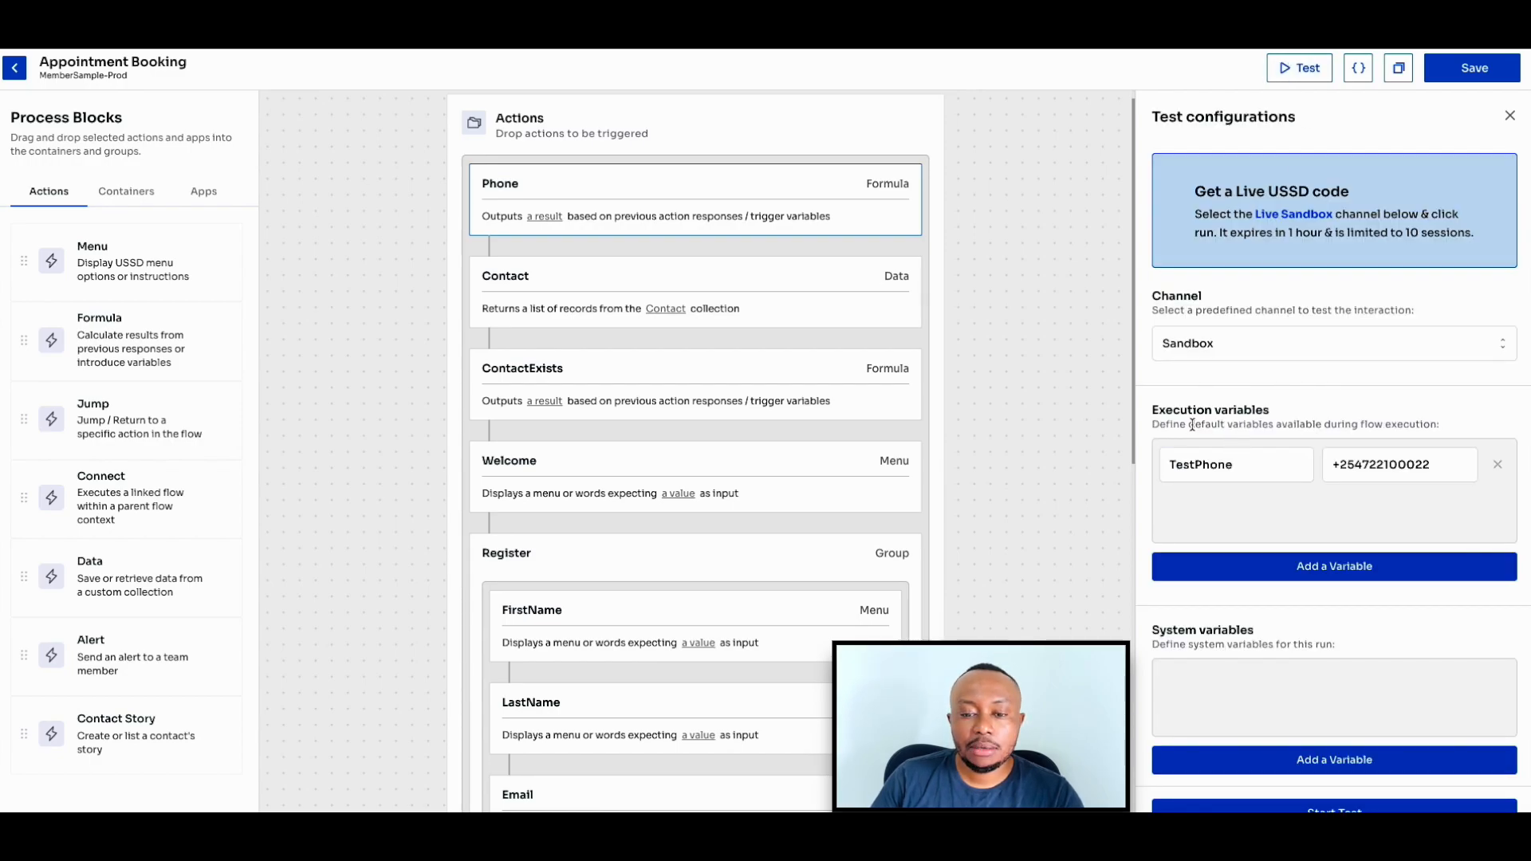
{"action": "scroll", "coordinate": [1193, 422], "scroll_direction": "down", "scroll_amount": 1}
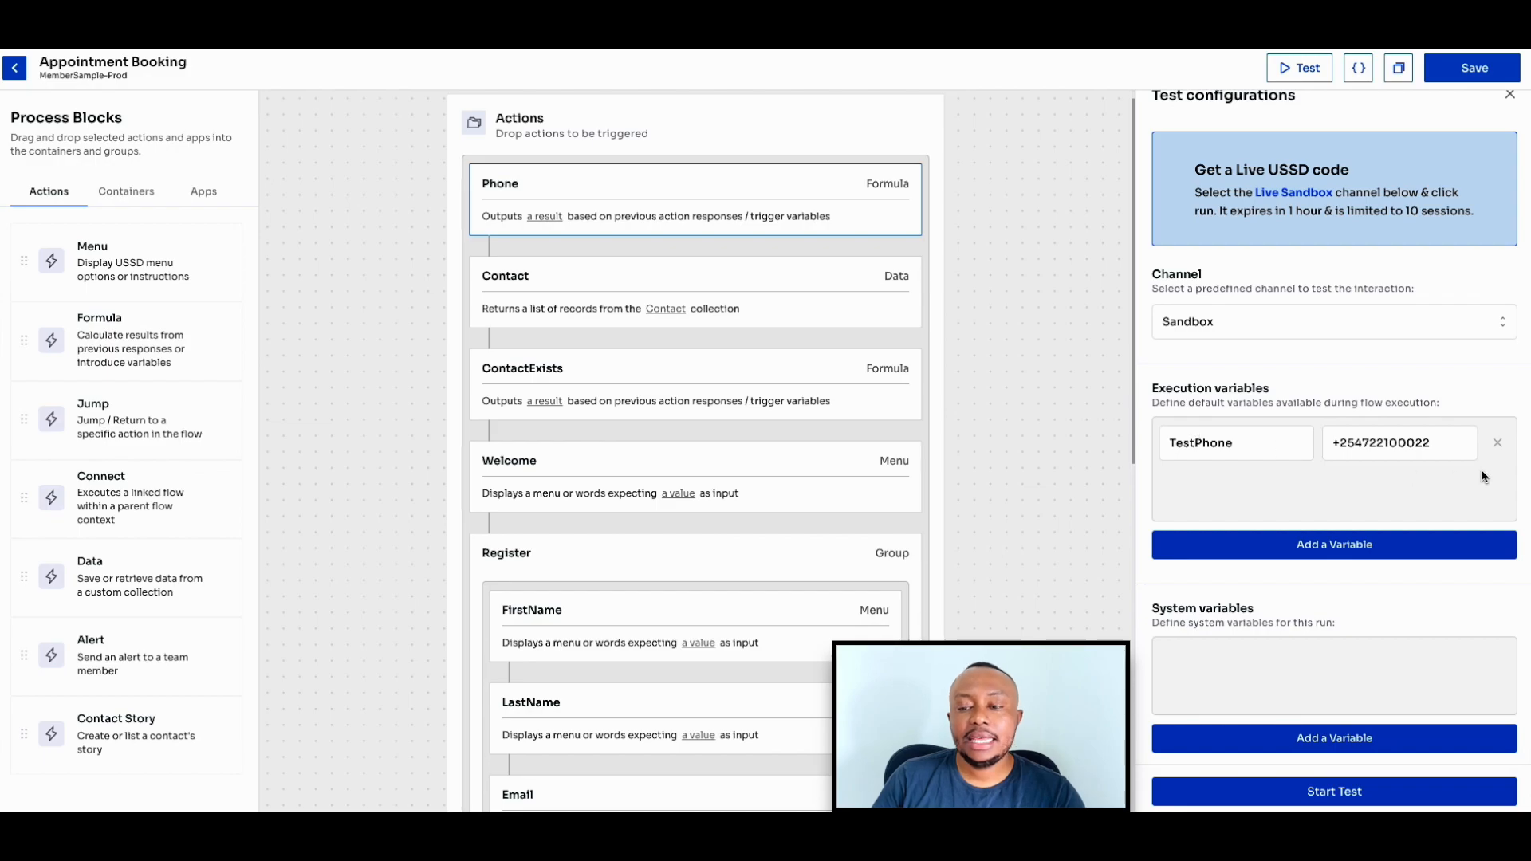
- Review the Contact data action's collection, operation, return fields, phone filter and record limit
{"action": "left_click", "coordinate": [769, 290]}
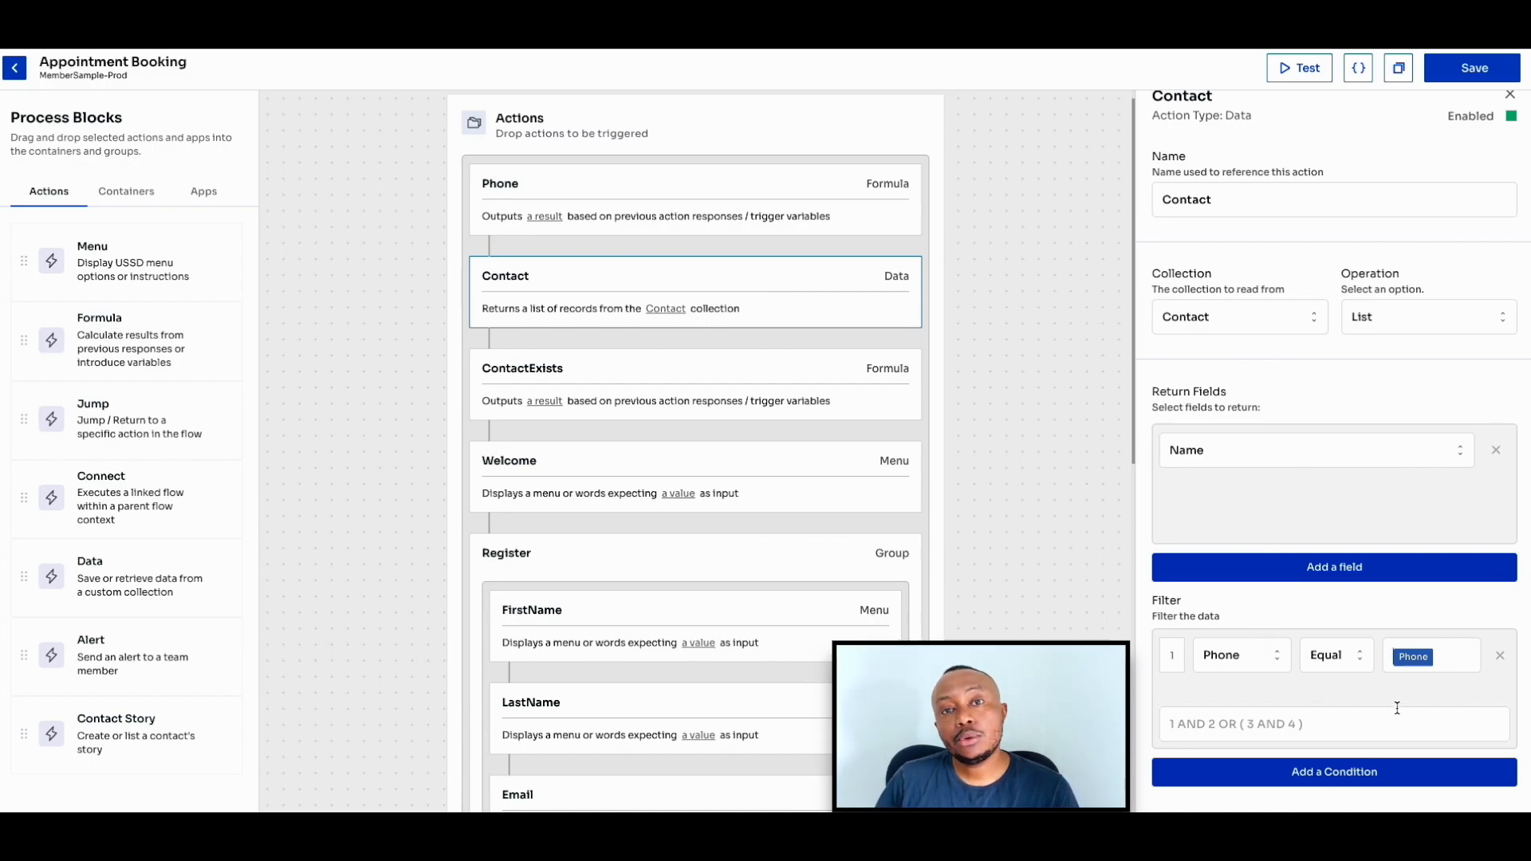
{"action": "left_click", "coordinate": [1200, 684]}
{"action": "scroll", "coordinate": [1181, 686], "scroll_direction": "down", "scroll_amount": 2}
{"action": "scroll", "coordinate": [1180, 686], "scroll_direction": "down", "scroll_amount": 1}
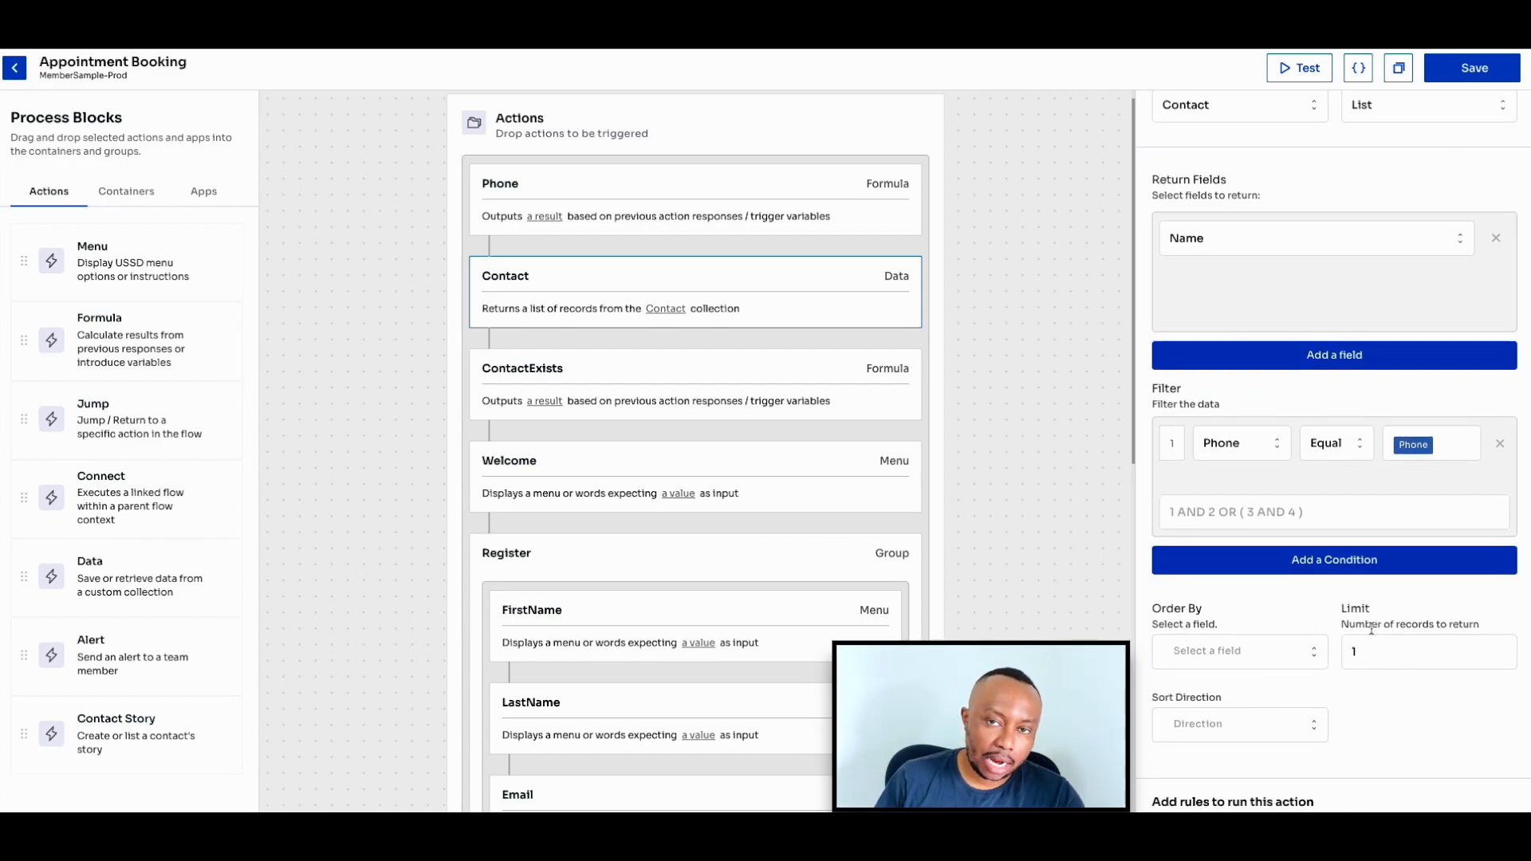
- Inspect the ContactExists formula and the Welcome menu's text, options and run rules
{"action": "left_click", "coordinate": [763, 388]}
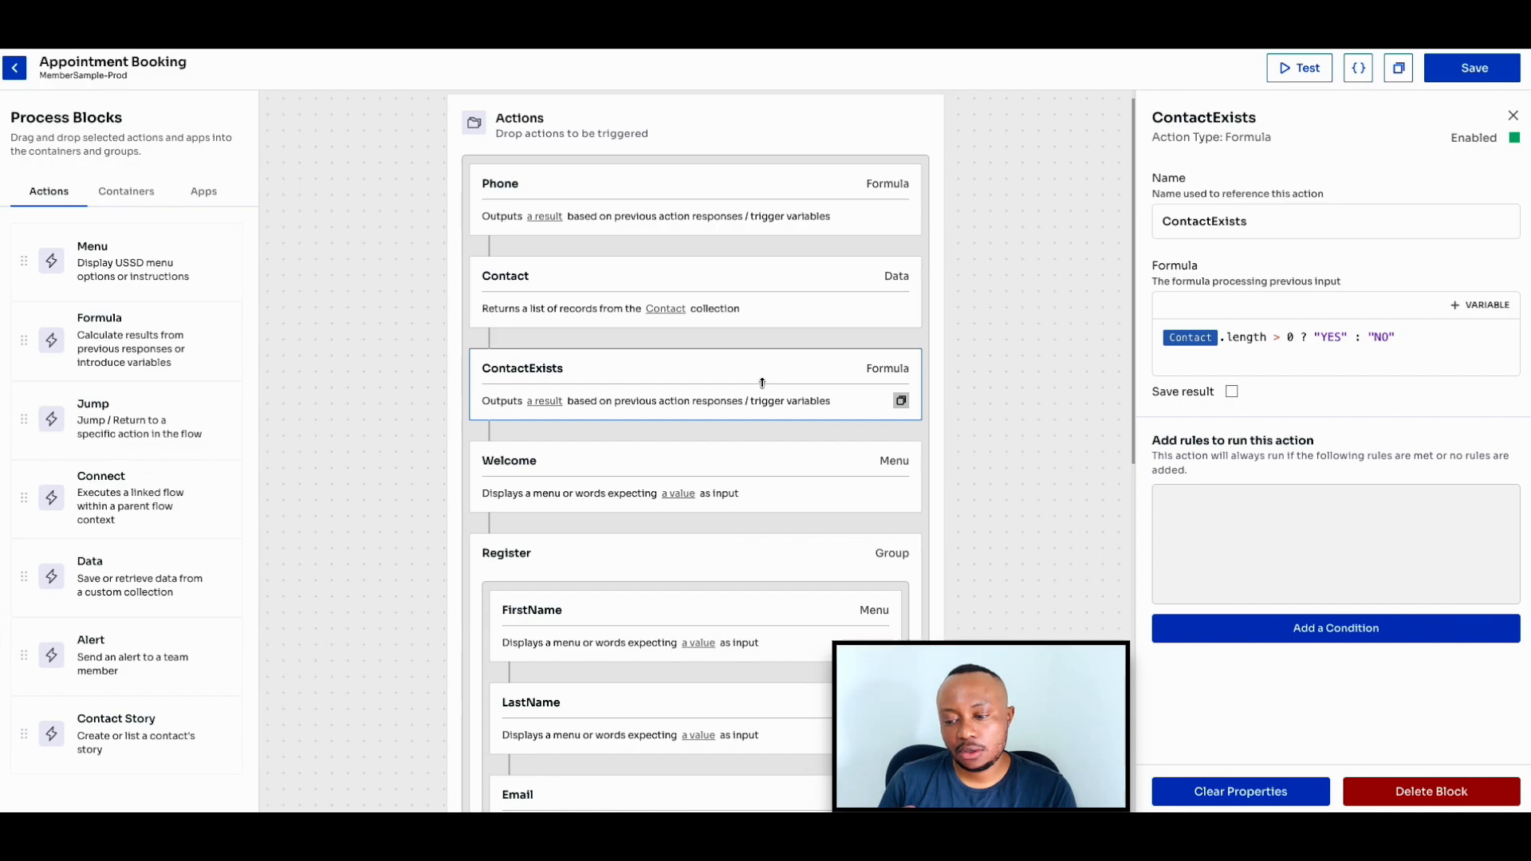
{"action": "scroll", "coordinate": [766, 391], "scroll_direction": "down", "scroll_amount": 1}
{"action": "left_click", "coordinate": [780, 402]}
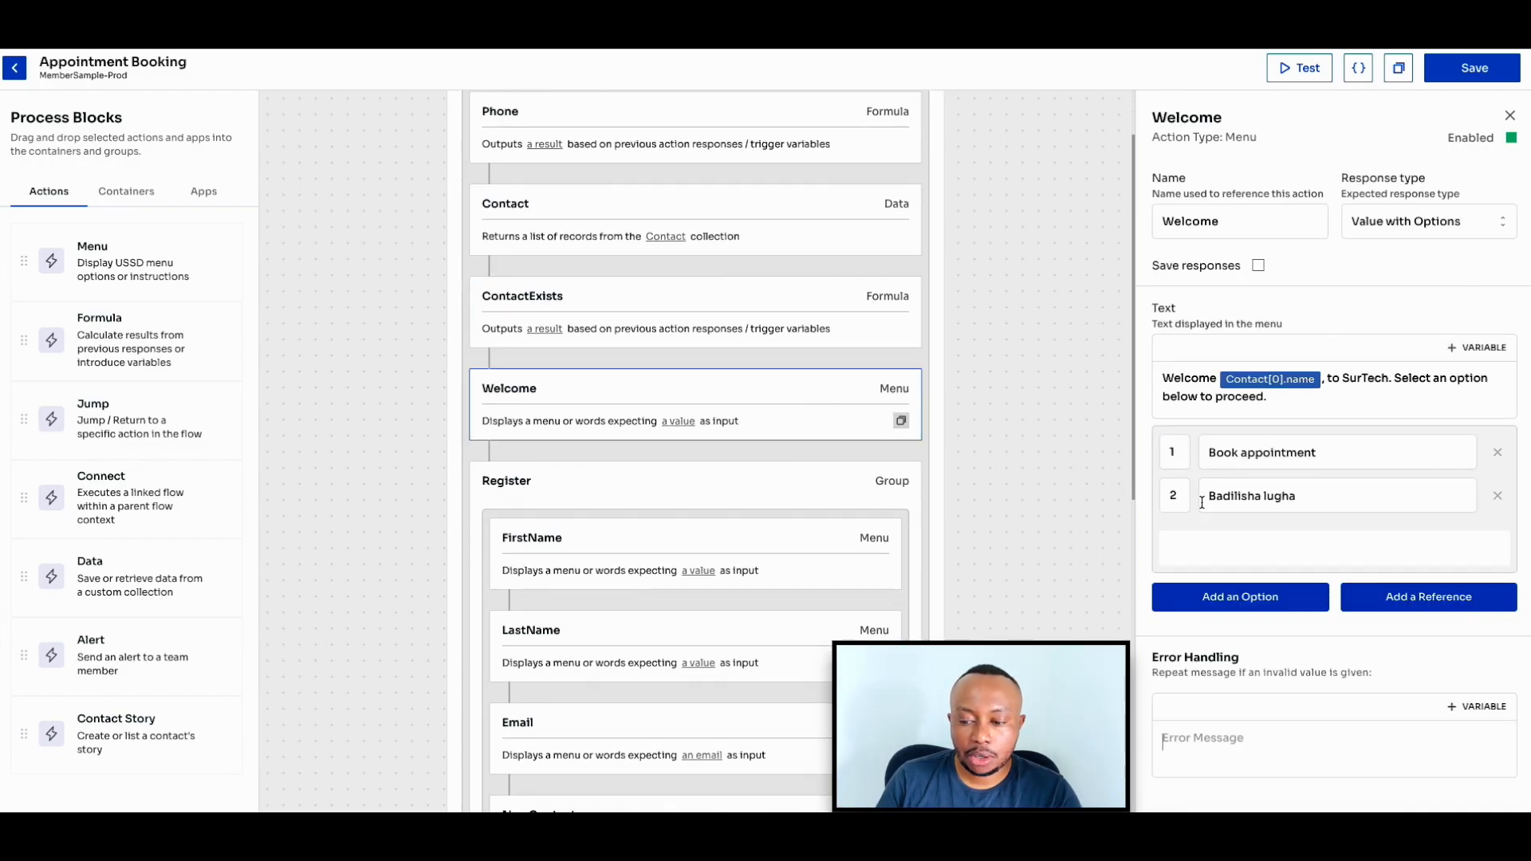
{"action": "scroll", "coordinate": [1274, 524], "scroll_direction": "down", "scroll_amount": 4}
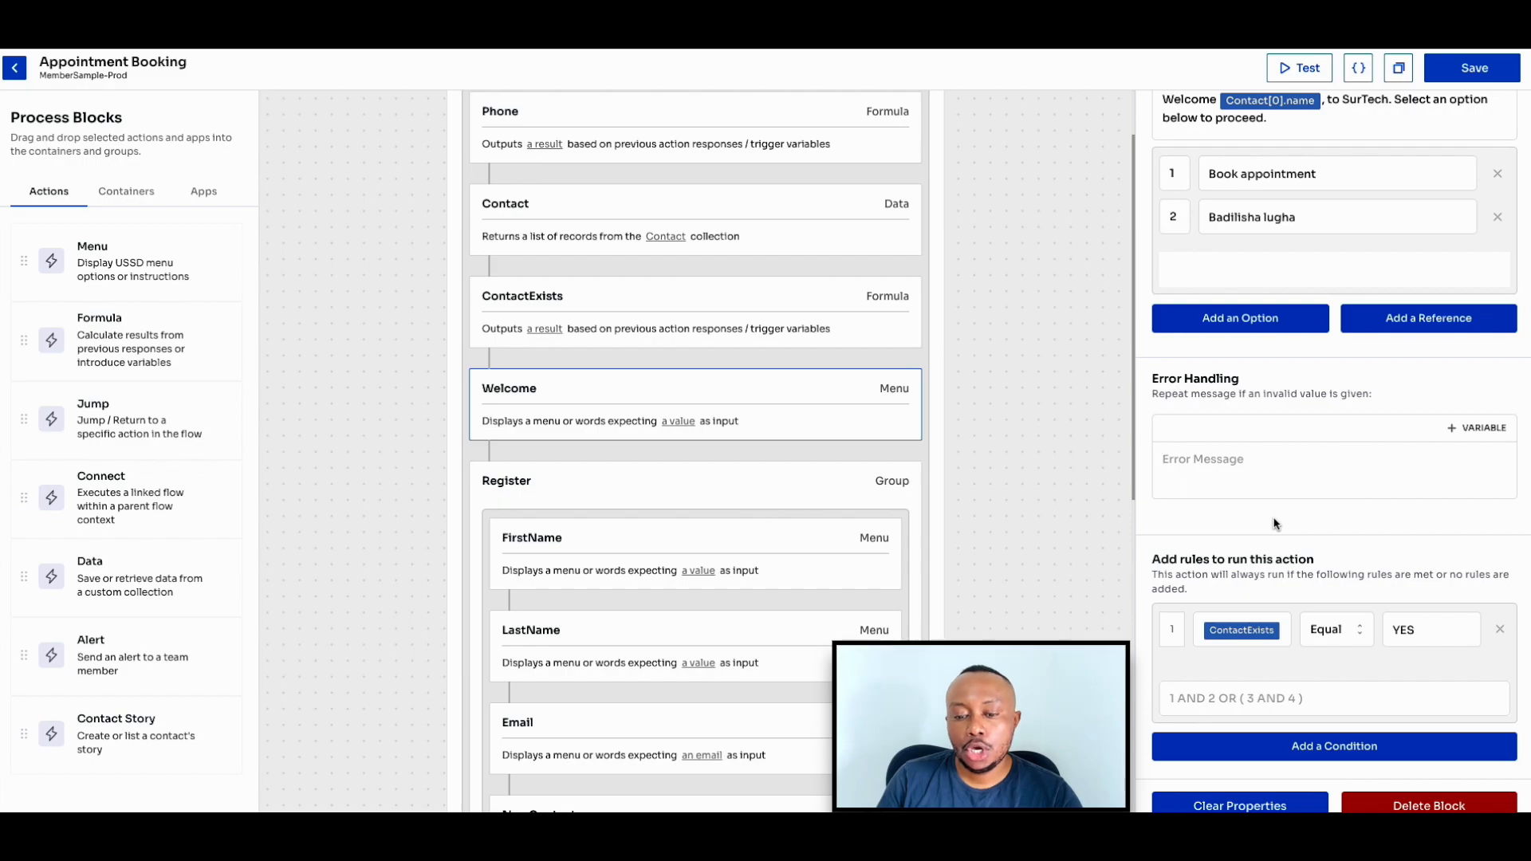
- Review the Register group's run rule and its FirstName, LastName, Email and NewContact actions
{"action": "scroll", "coordinate": [997, 519], "scroll_direction": "down", "scroll_amount": 3}
{"action": "left_click", "coordinate": [788, 348]}
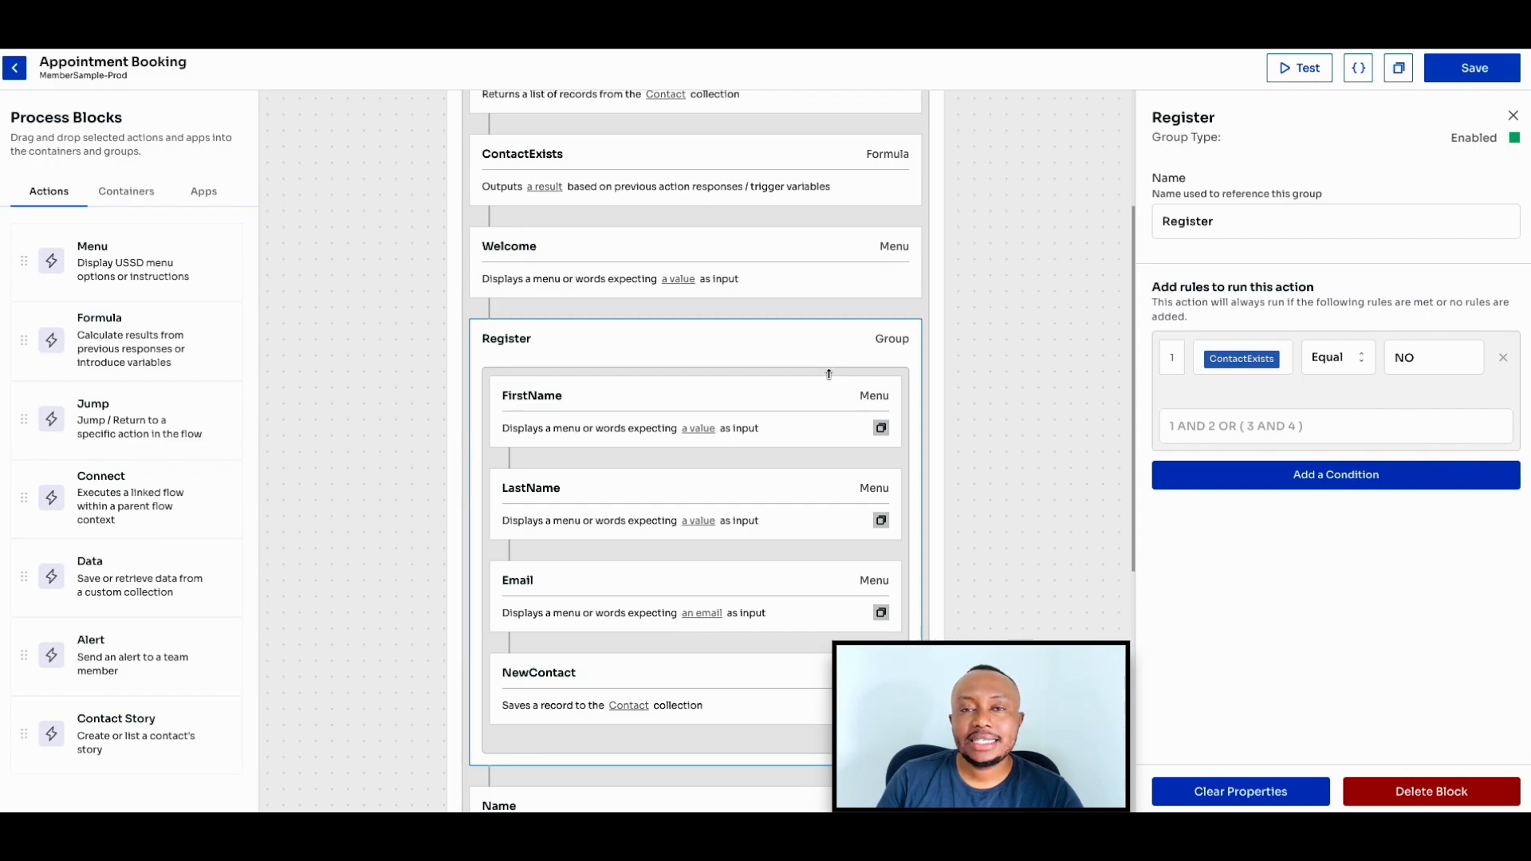
{"action": "left_click", "coordinate": [809, 397]}
{"action": "scroll", "coordinate": [748, 394], "scroll_direction": "down", "scroll_amount": 2}
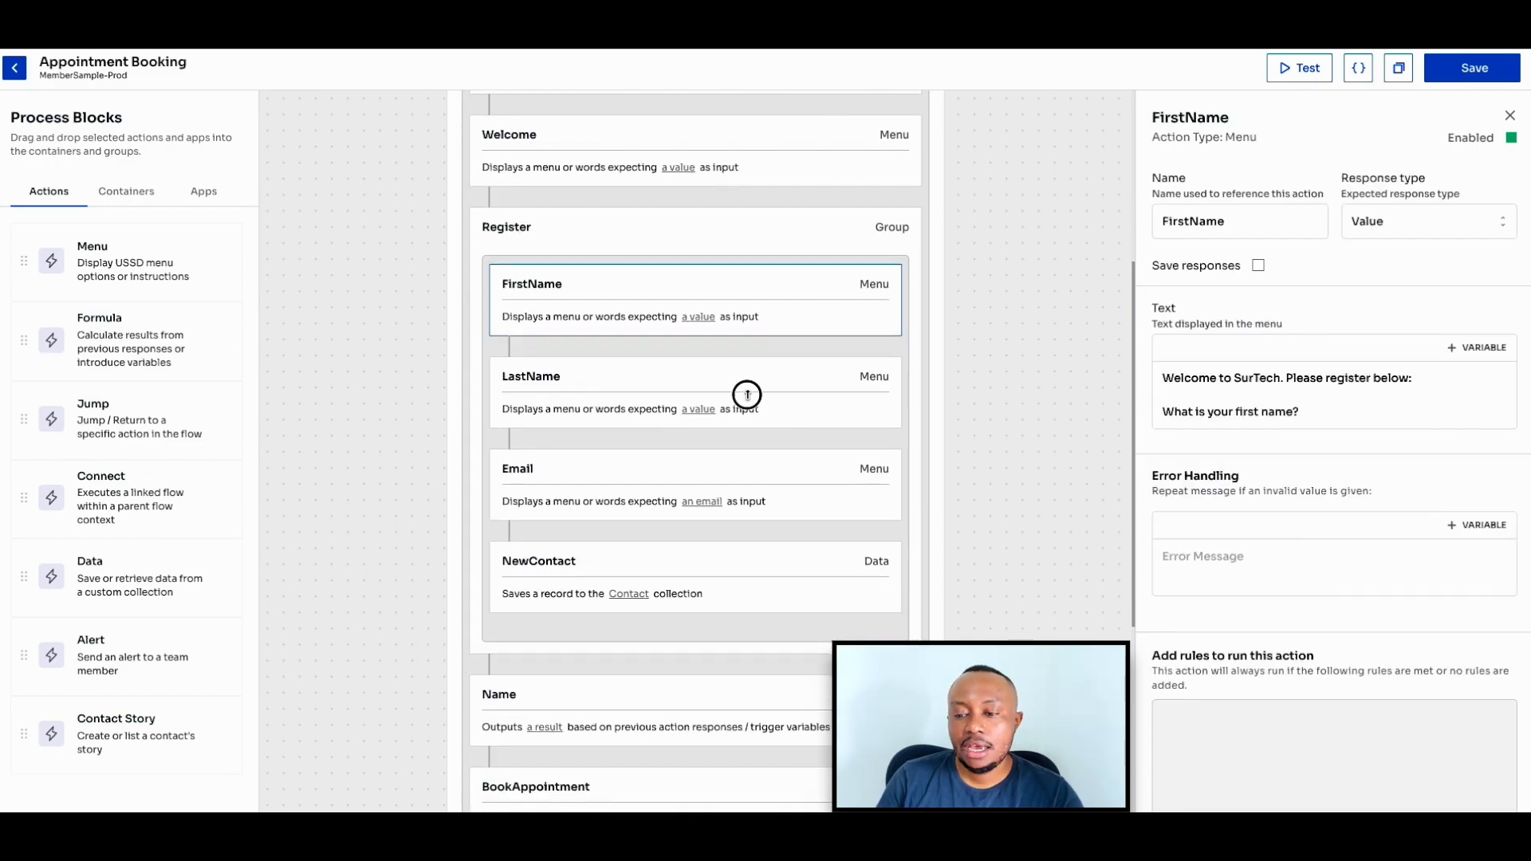
{"action": "left_click", "coordinate": [748, 395]}
{"action": "left_click", "coordinate": [745, 480]}
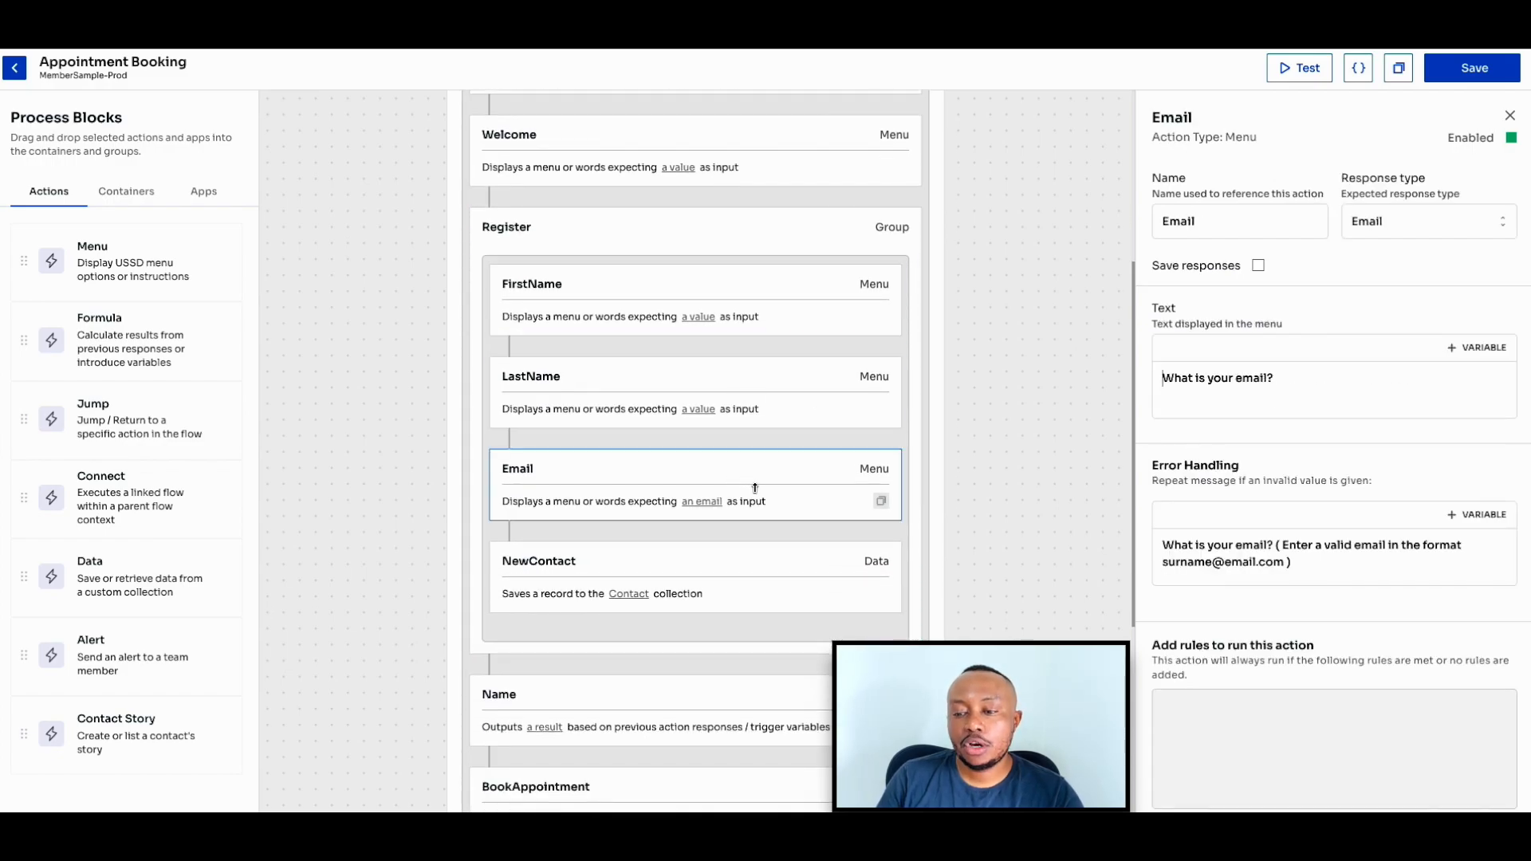
{"action": "left_click", "coordinate": [730, 582]}
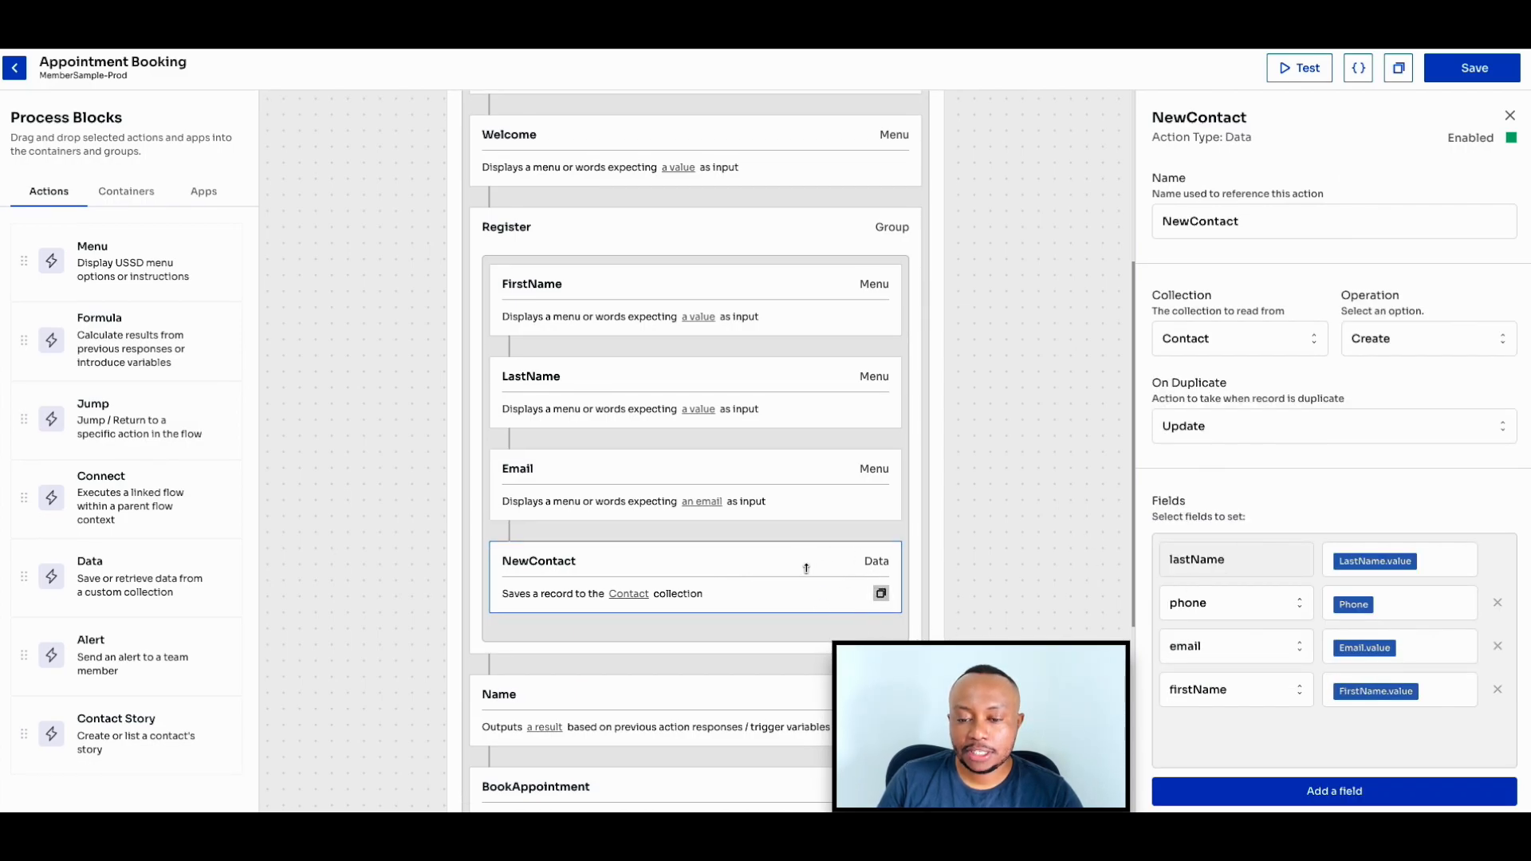
- Recheck the ContactExists formula and the contact name variable used in the Welcome menu text
{"action": "scroll", "coordinate": [779, 529], "scroll_direction": "up", "scroll_amount": 5}
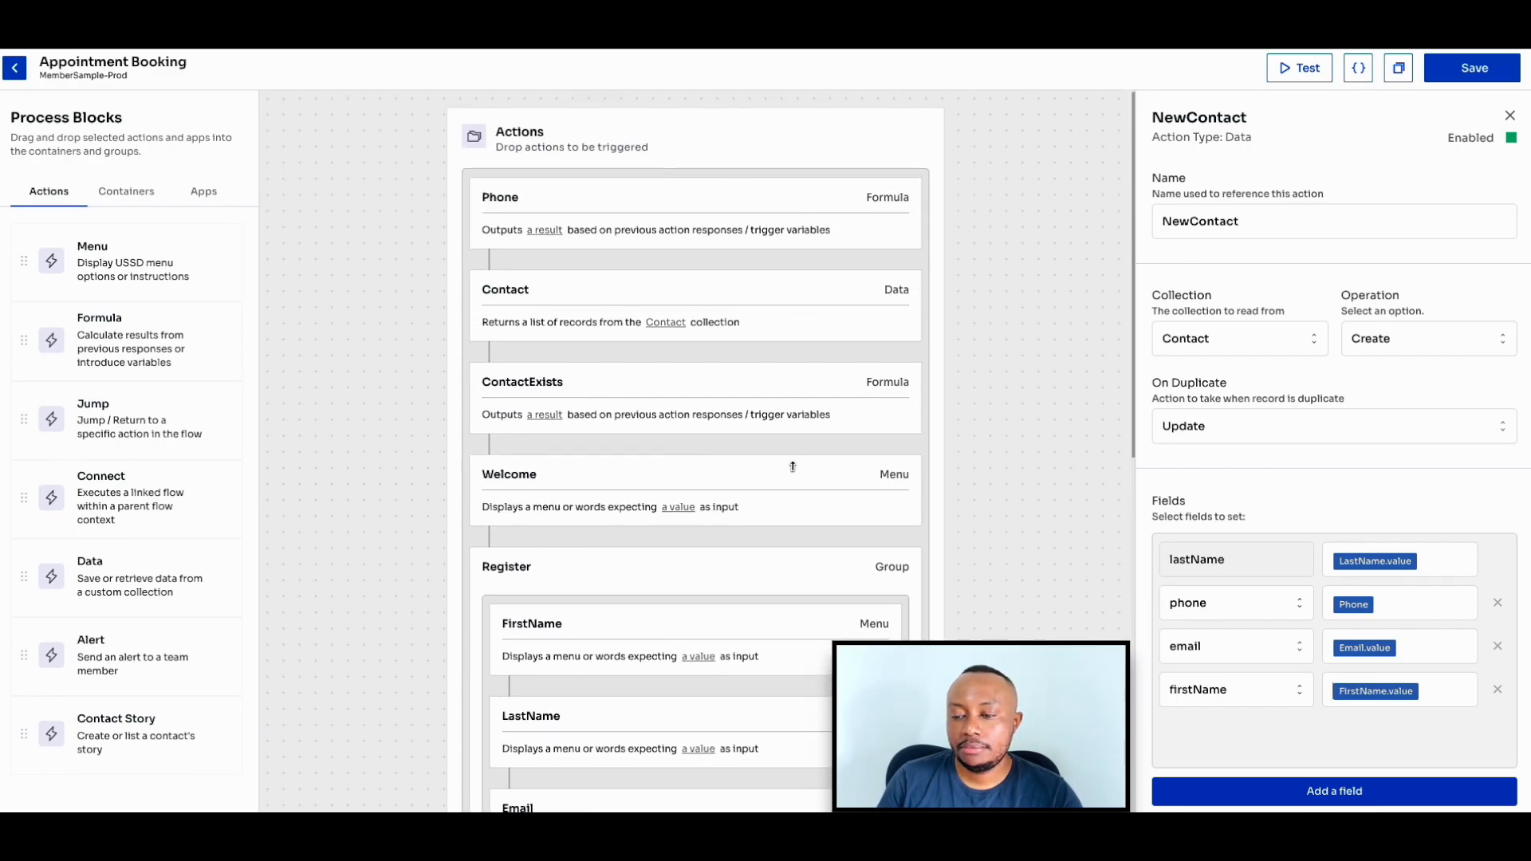
{"action": "left_click", "coordinate": [801, 403]}
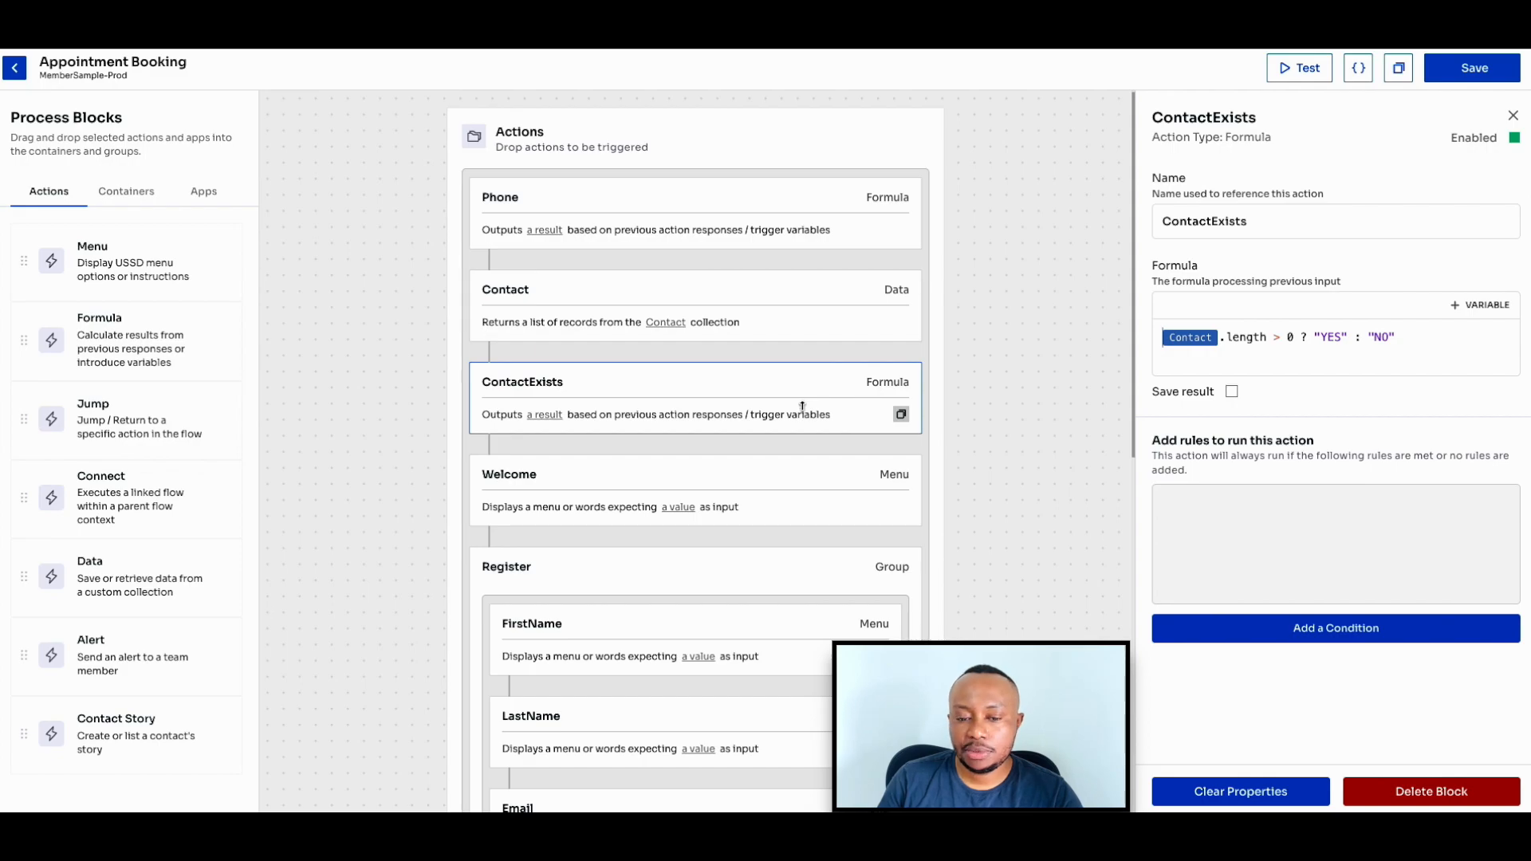
{"action": "left_click", "coordinate": [804, 479]}
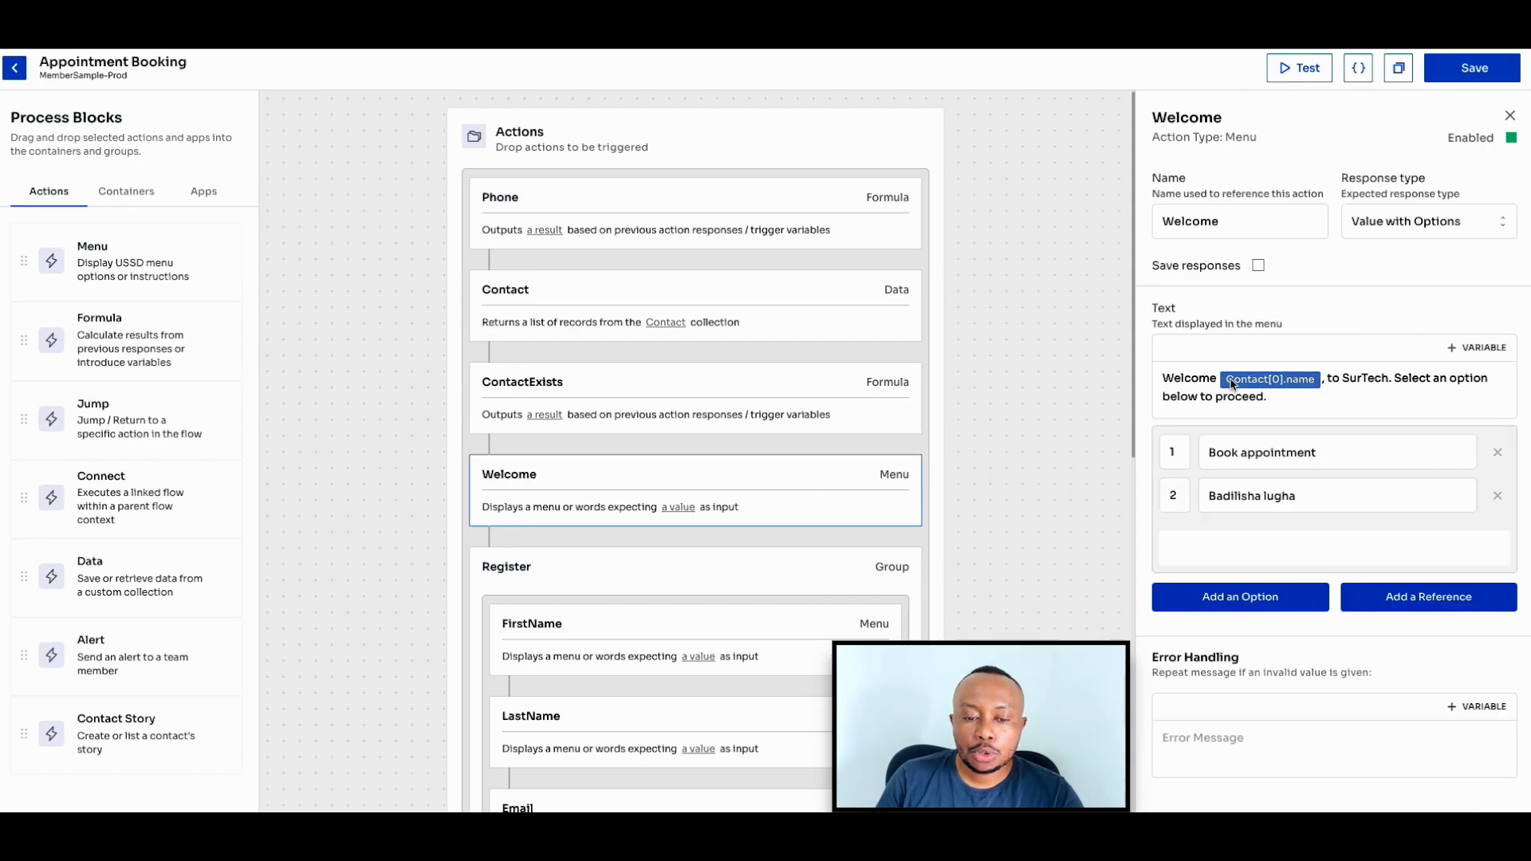
- Examine the BookAppointment and Finish menus and the Name formula, including their save settings
{"action": "scroll", "coordinate": [718, 448], "scroll_direction": "down", "scroll_amount": 9}
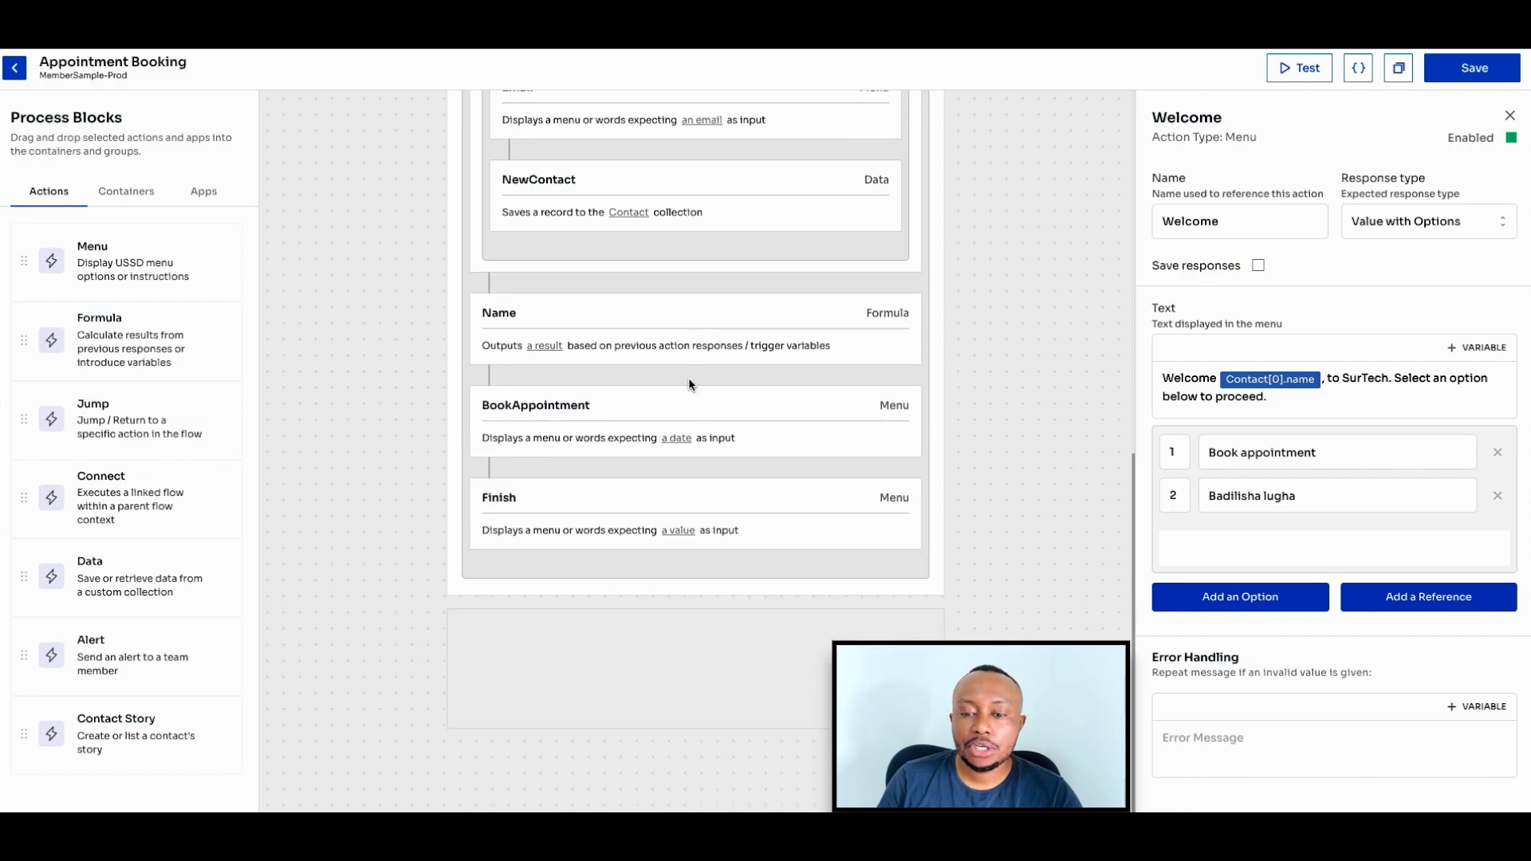
{"action": "left_click", "coordinate": [690, 399]}
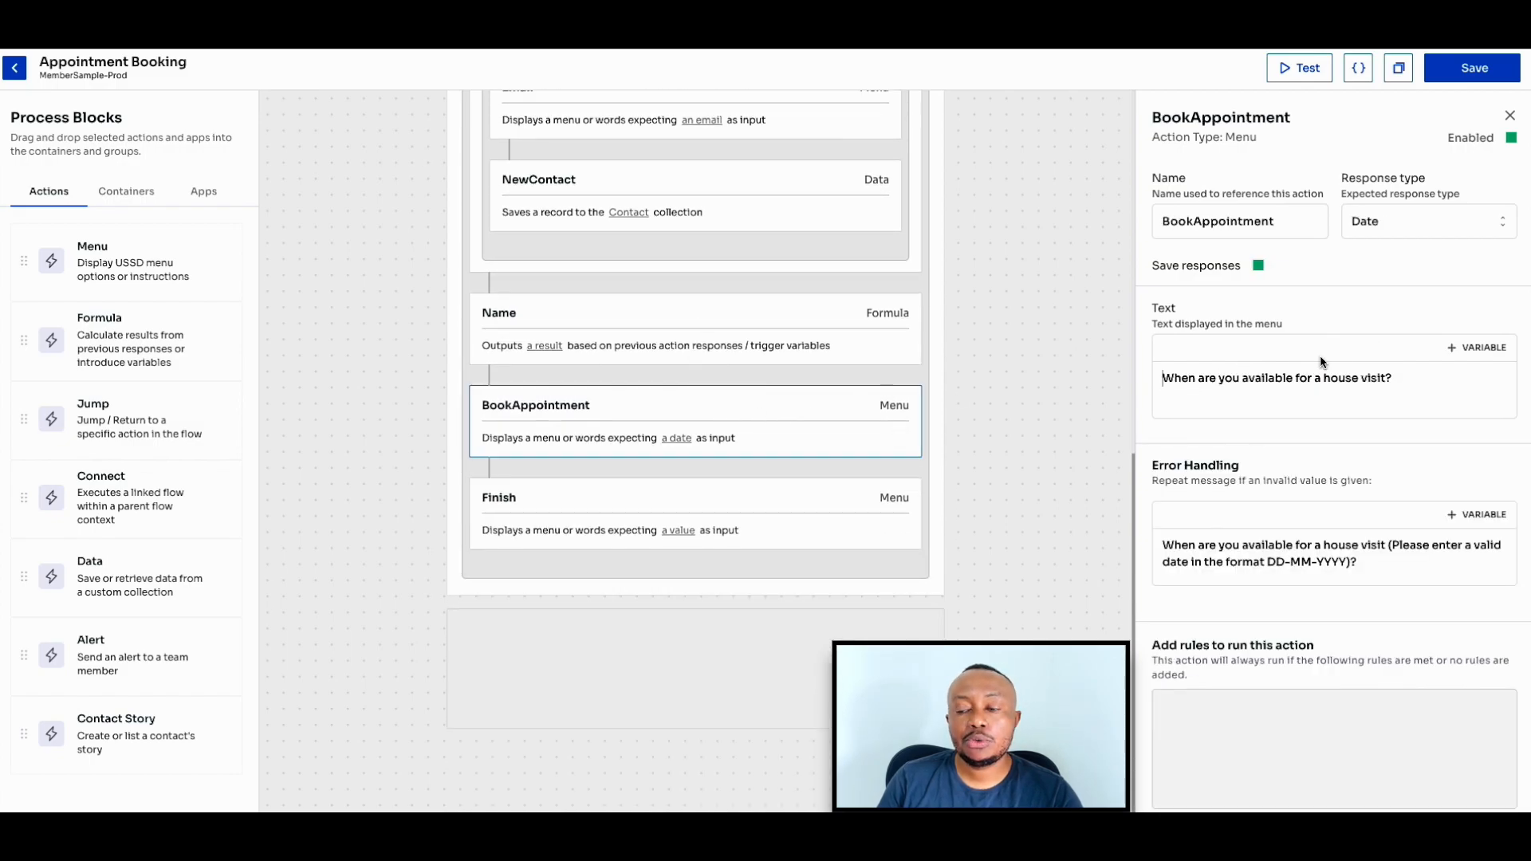
{"action": "left_click", "coordinate": [837, 496]}
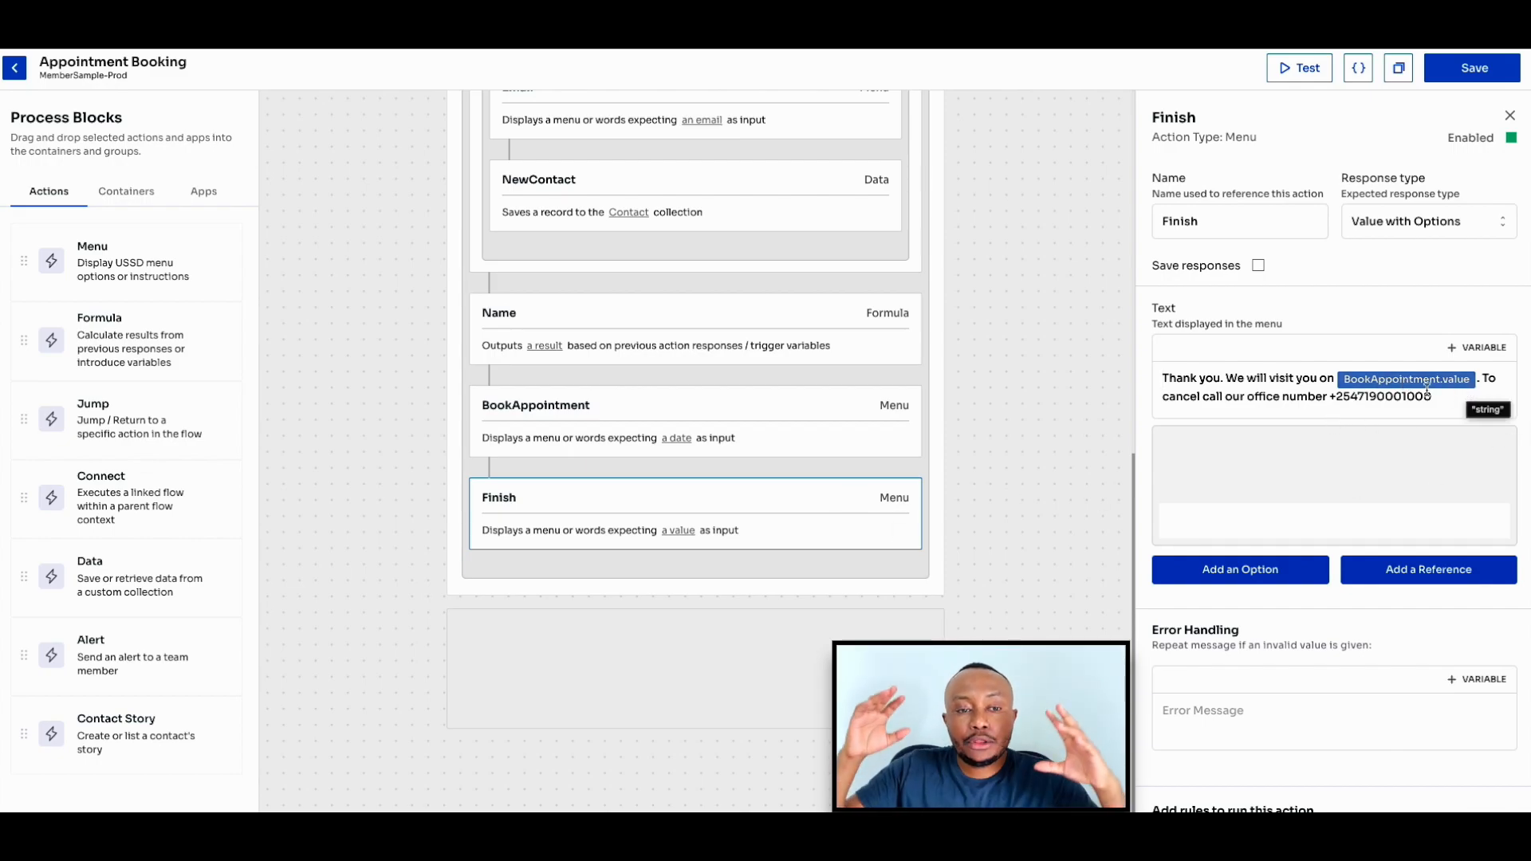
{"action": "left_click", "coordinate": [839, 428]}
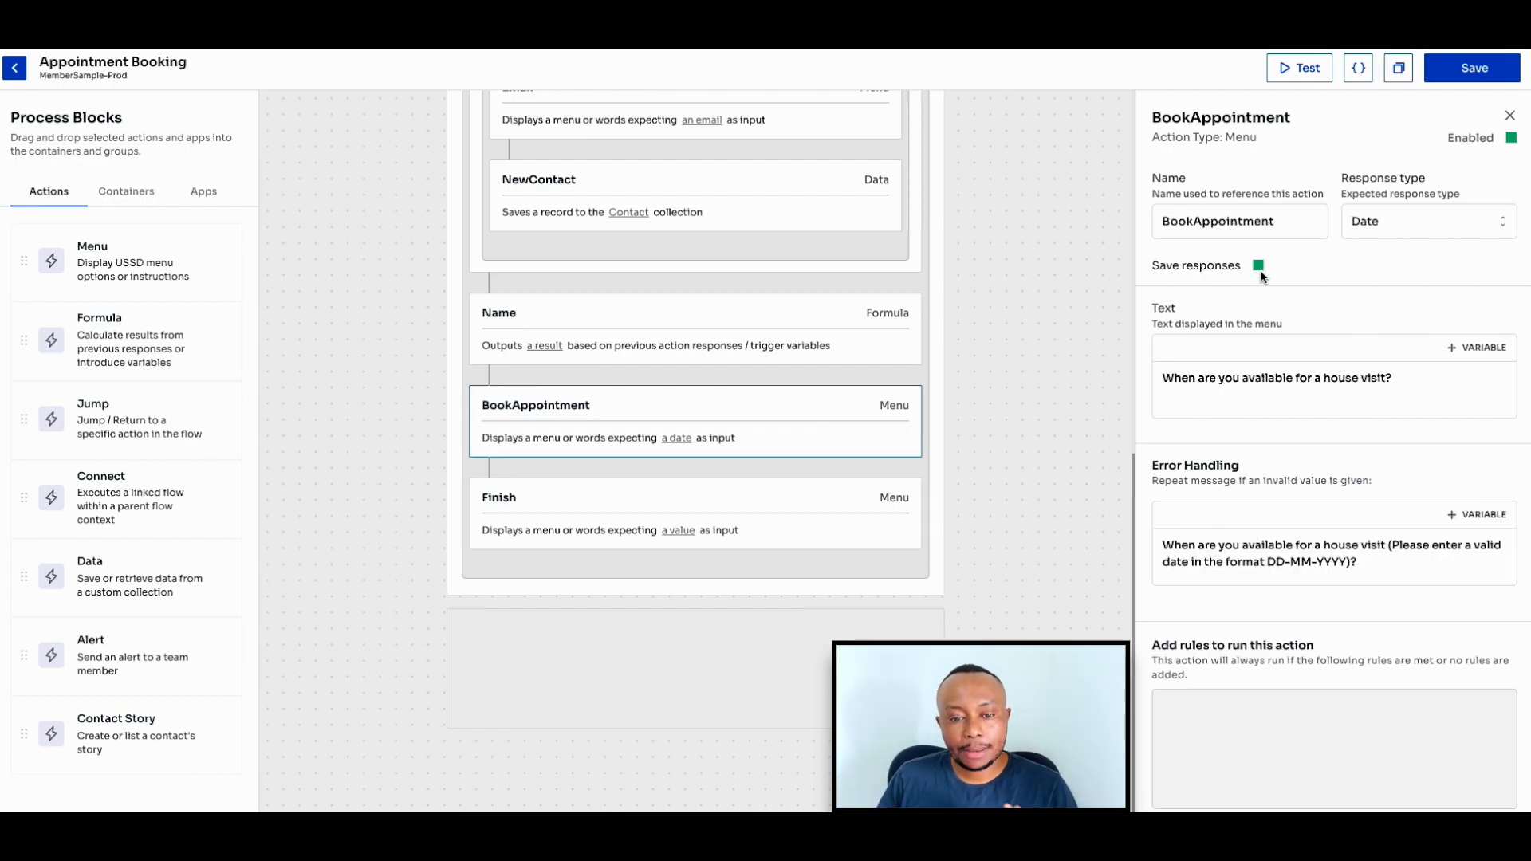
{"action": "left_click", "coordinate": [808, 338]}
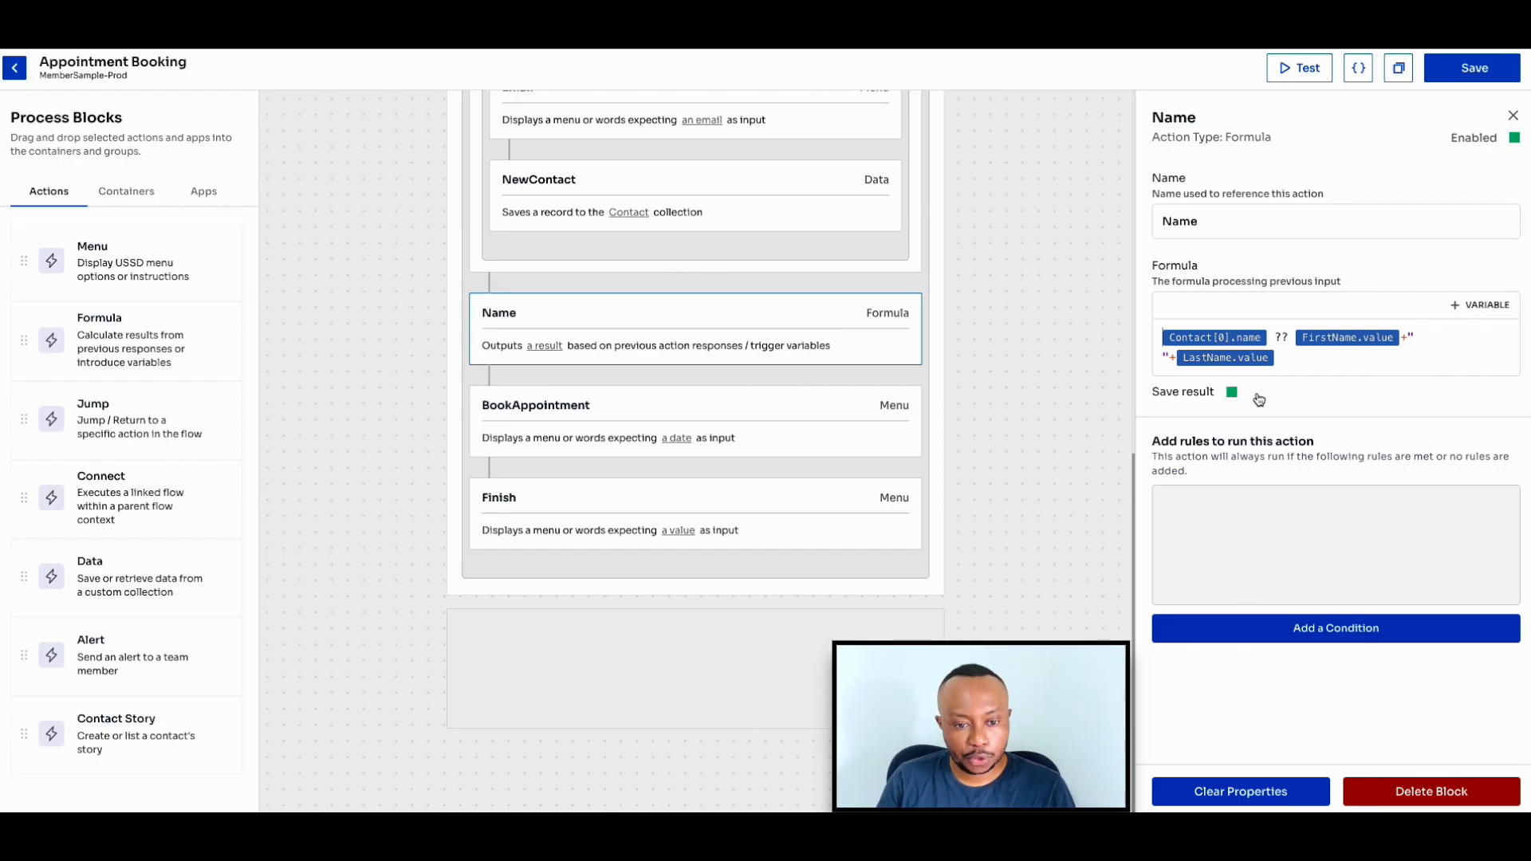
{"action": "scroll", "coordinate": [1094, 437], "scroll_direction": "up", "scroll_amount": 8}
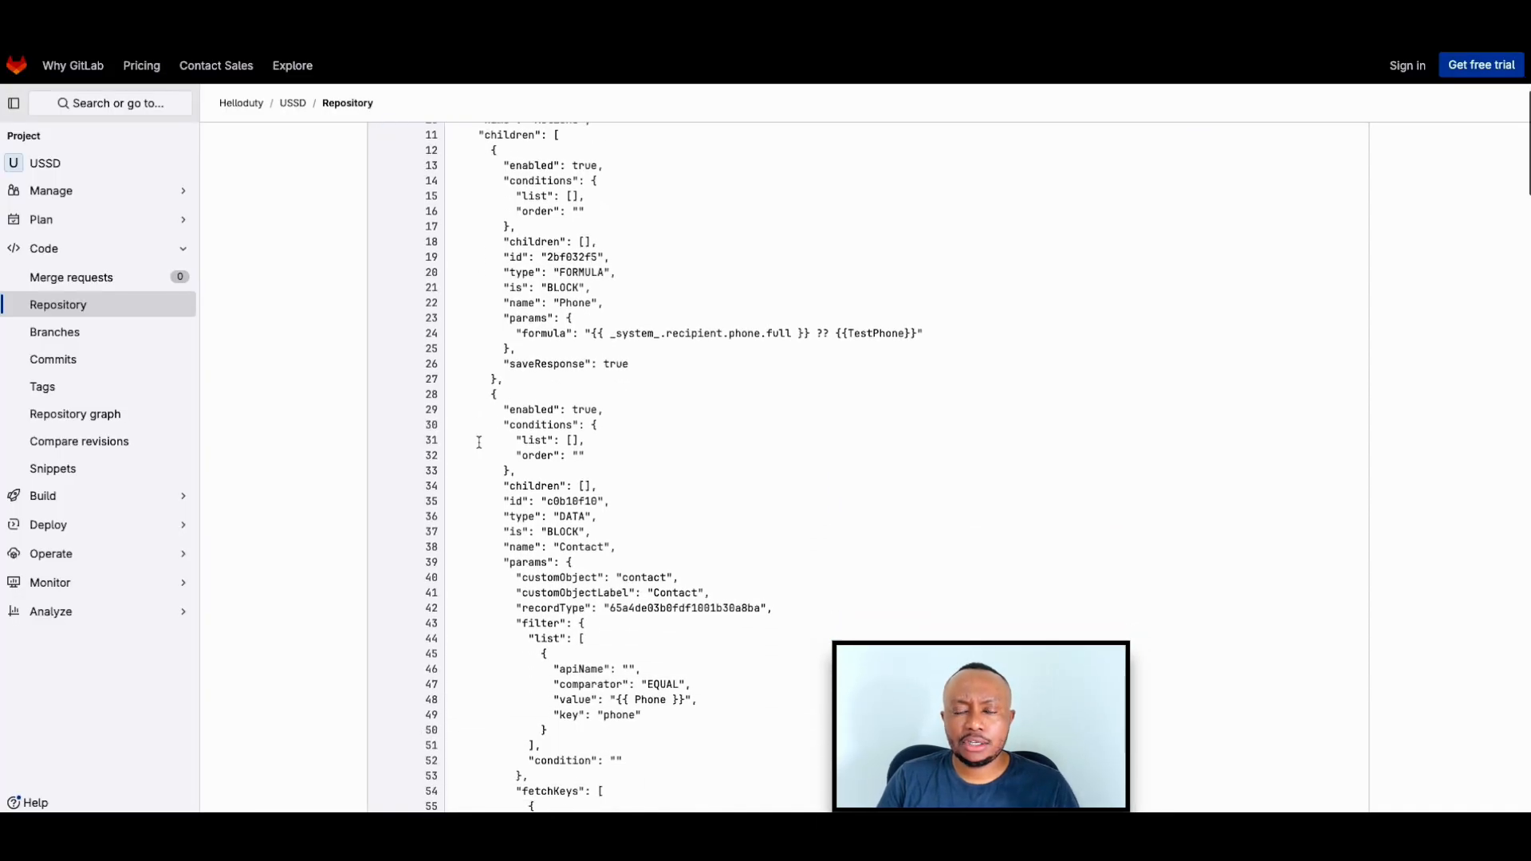
- Switch to the USSD repository in GitLab and read through the appointment flow's JSON definition
{"action": "scroll", "coordinate": [479, 442], "scroll_direction": "down", "scroll_amount": 2}
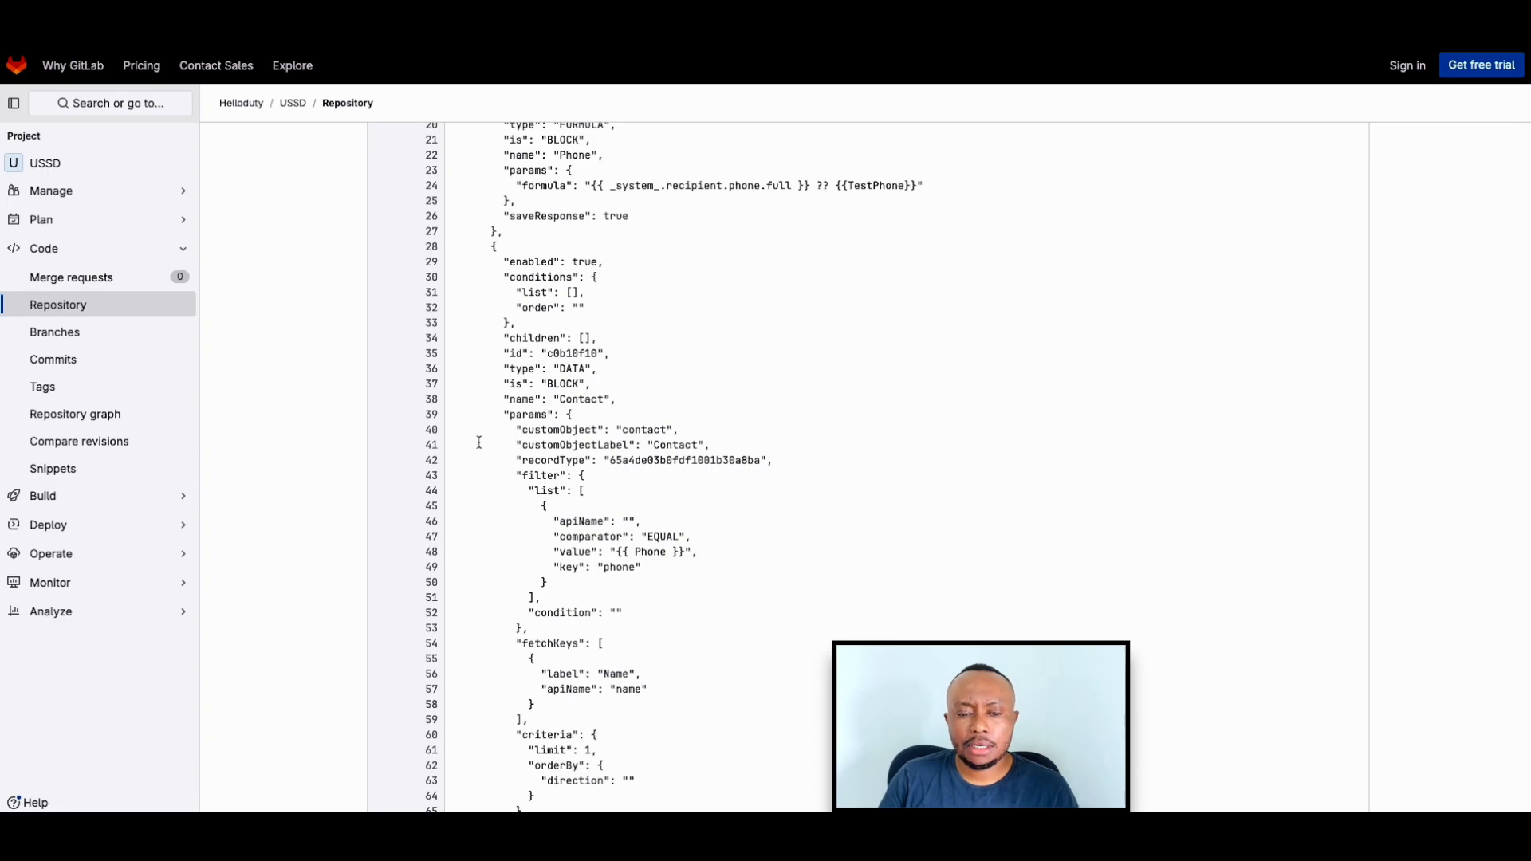
{"action": "scroll", "coordinate": [479, 442], "scroll_direction": "down", "scroll_amount": 3}
{"action": "scroll", "coordinate": [480, 441], "scroll_direction": "down", "scroll_amount": 4}
{"action": "scroll", "coordinate": [479, 441], "scroll_direction": "down", "scroll_amount": 13}
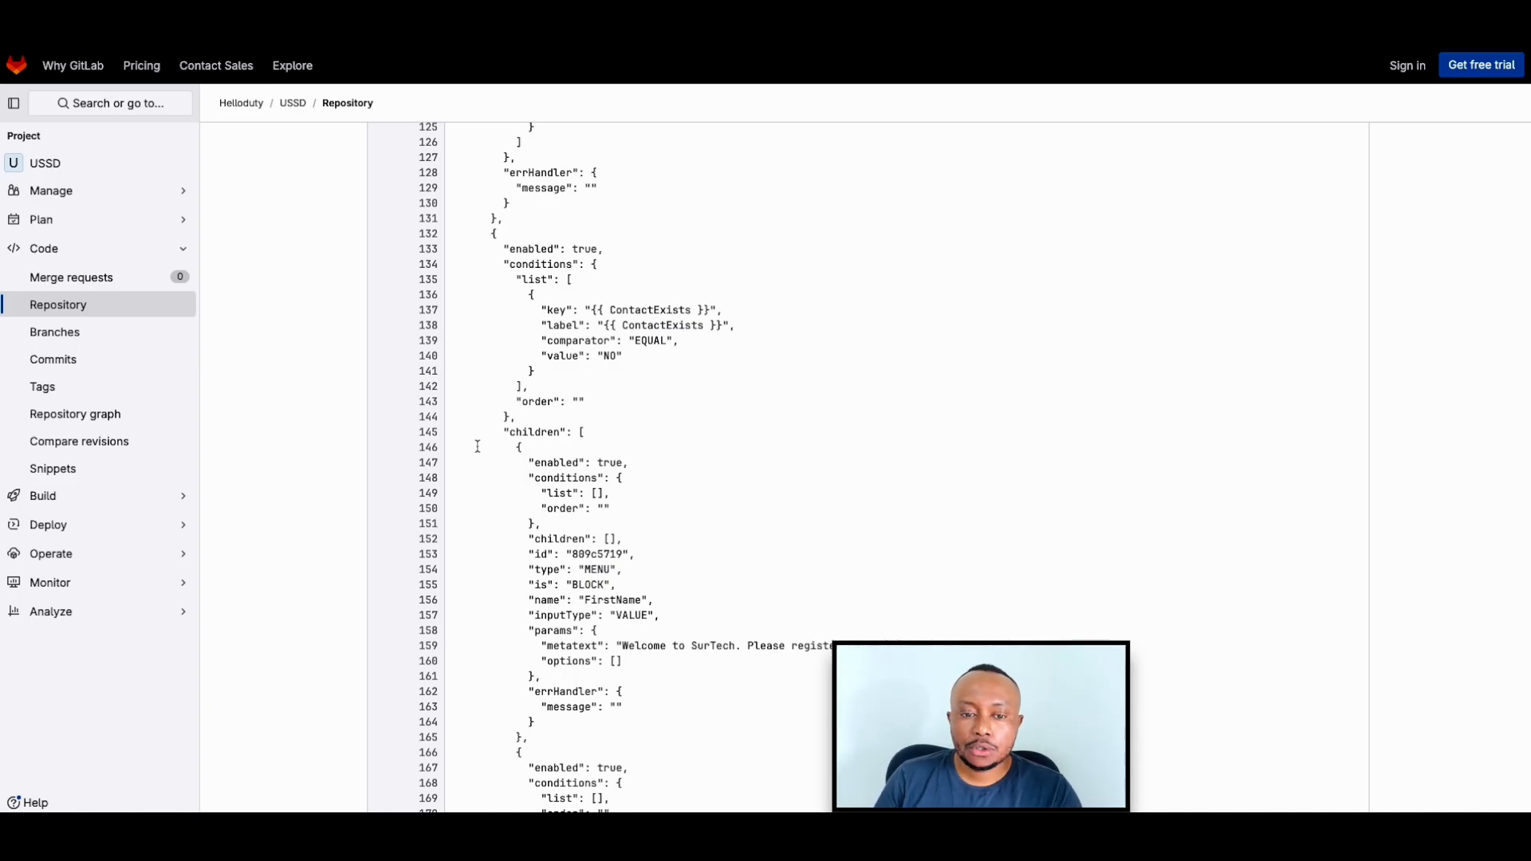
{"action": "scroll", "coordinate": [478, 446], "scroll_direction": "up", "scroll_amount": 20}
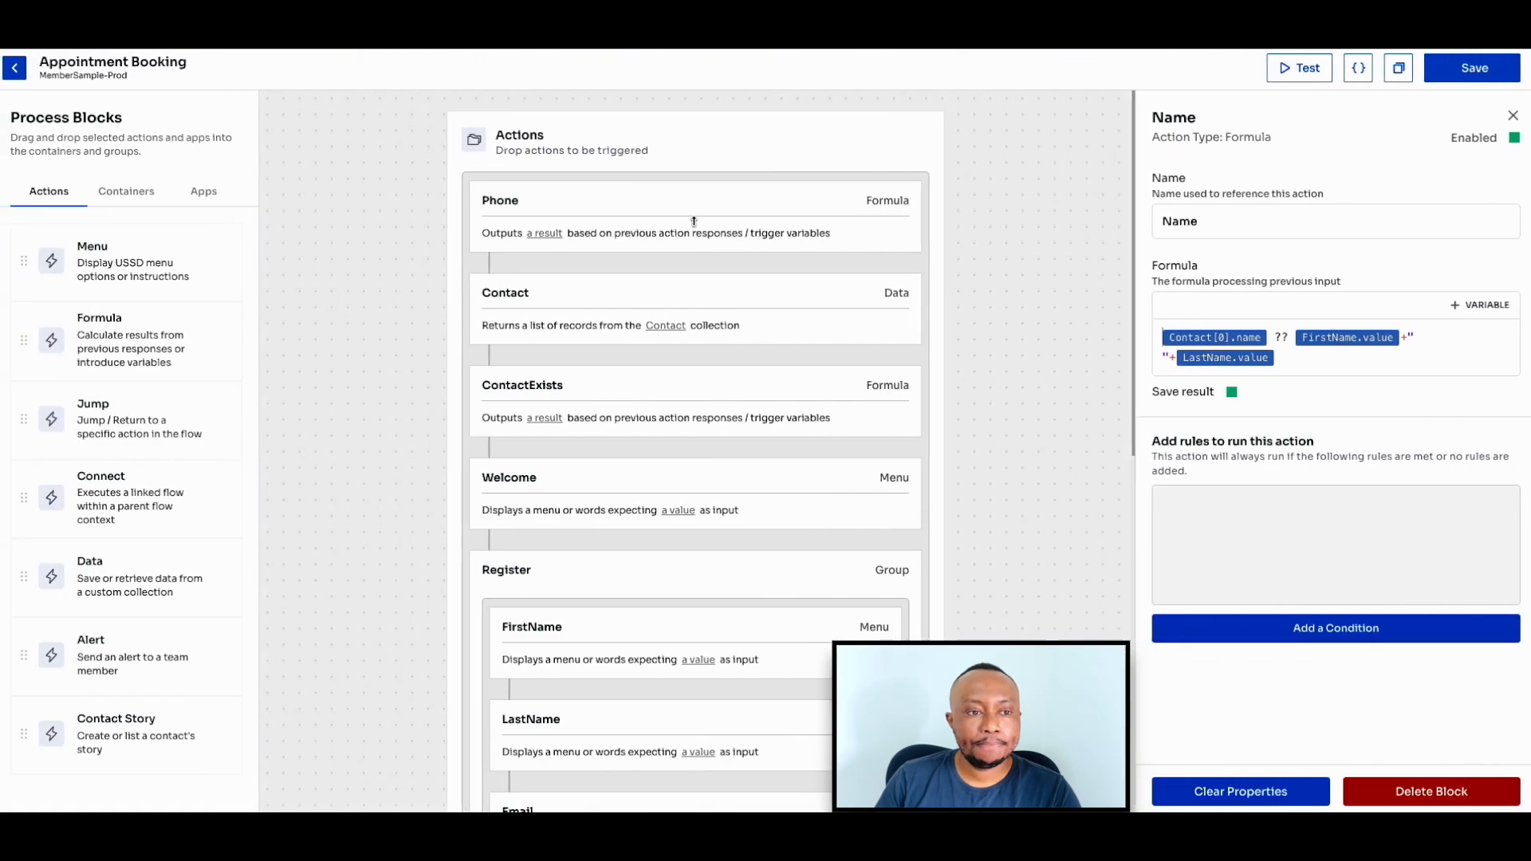
{"action": "scroll", "coordinate": [271, 137], "scroll_direction": "down", "scroll_amount": 1}
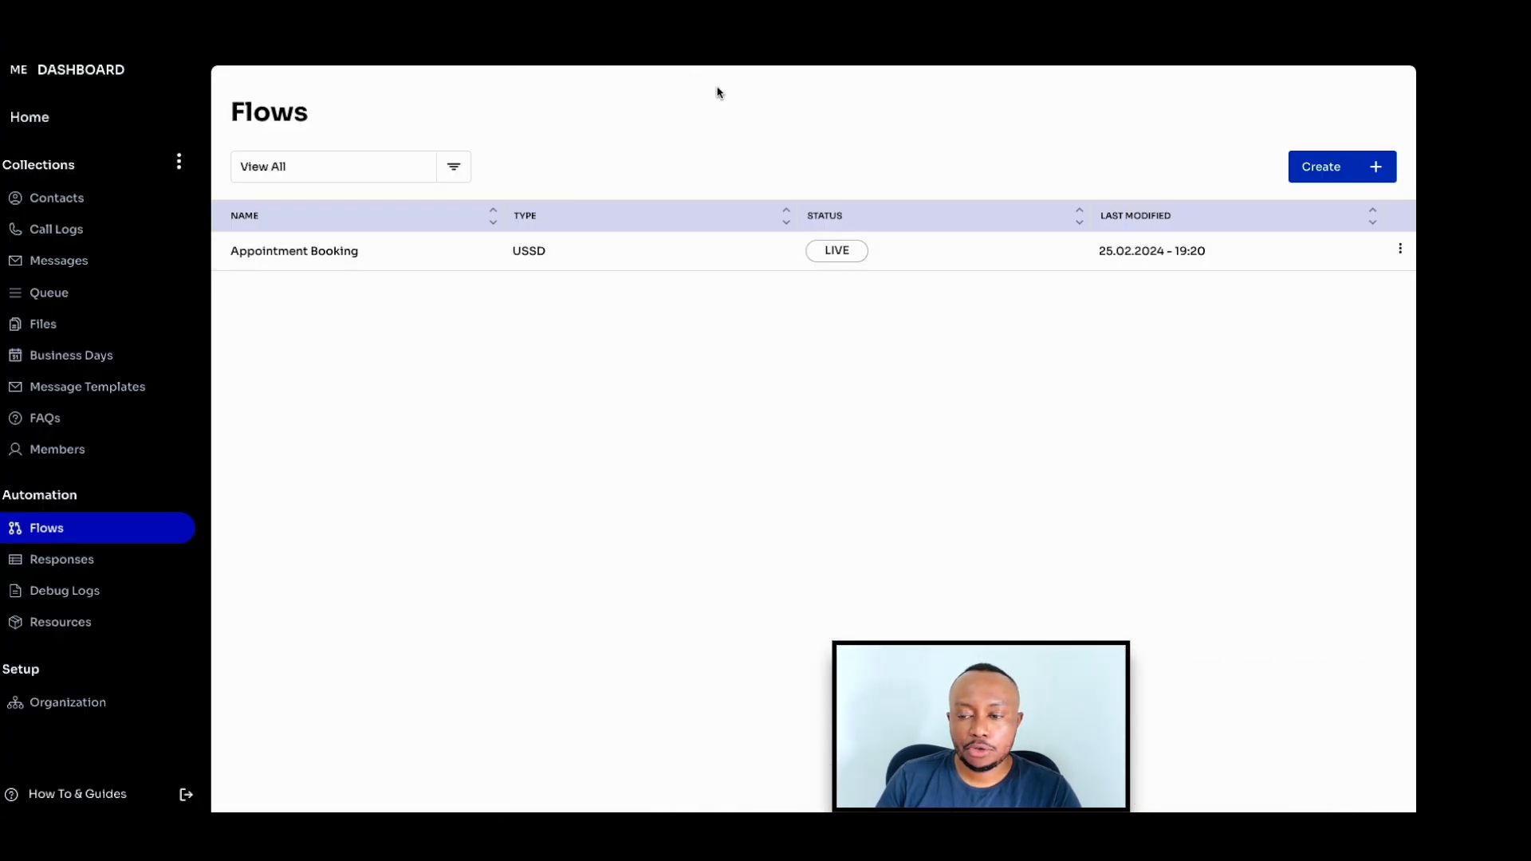
- Create and save a new flow named "Appointment Booking 2" with the type USSD
{"action": "left_click", "coordinate": [1326, 169]}
{"action": "left_click", "coordinate": [1251, 203]}
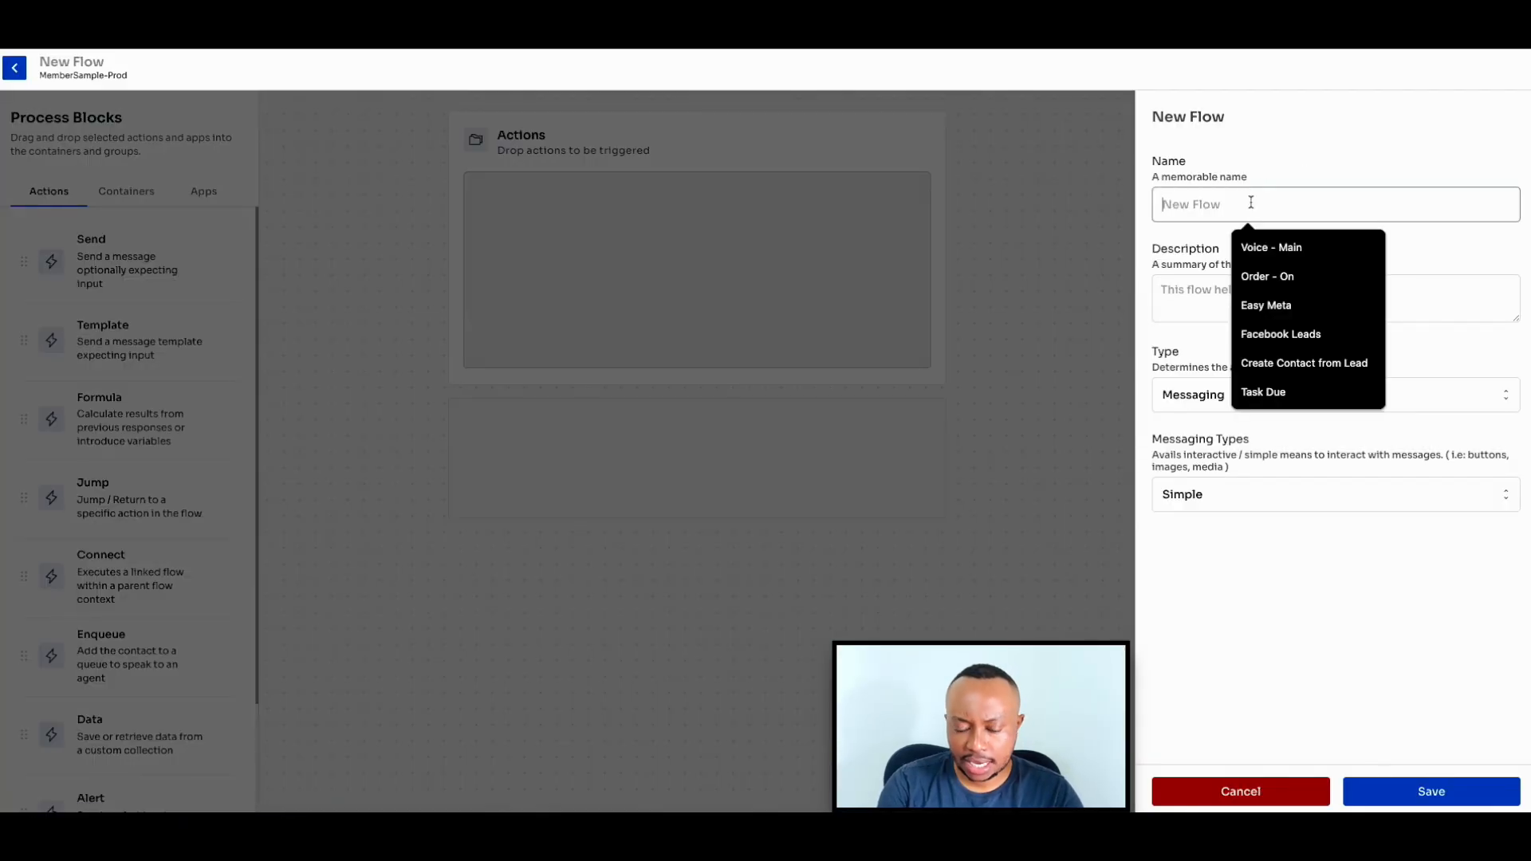
{"action": "type", "text": "Ap"}
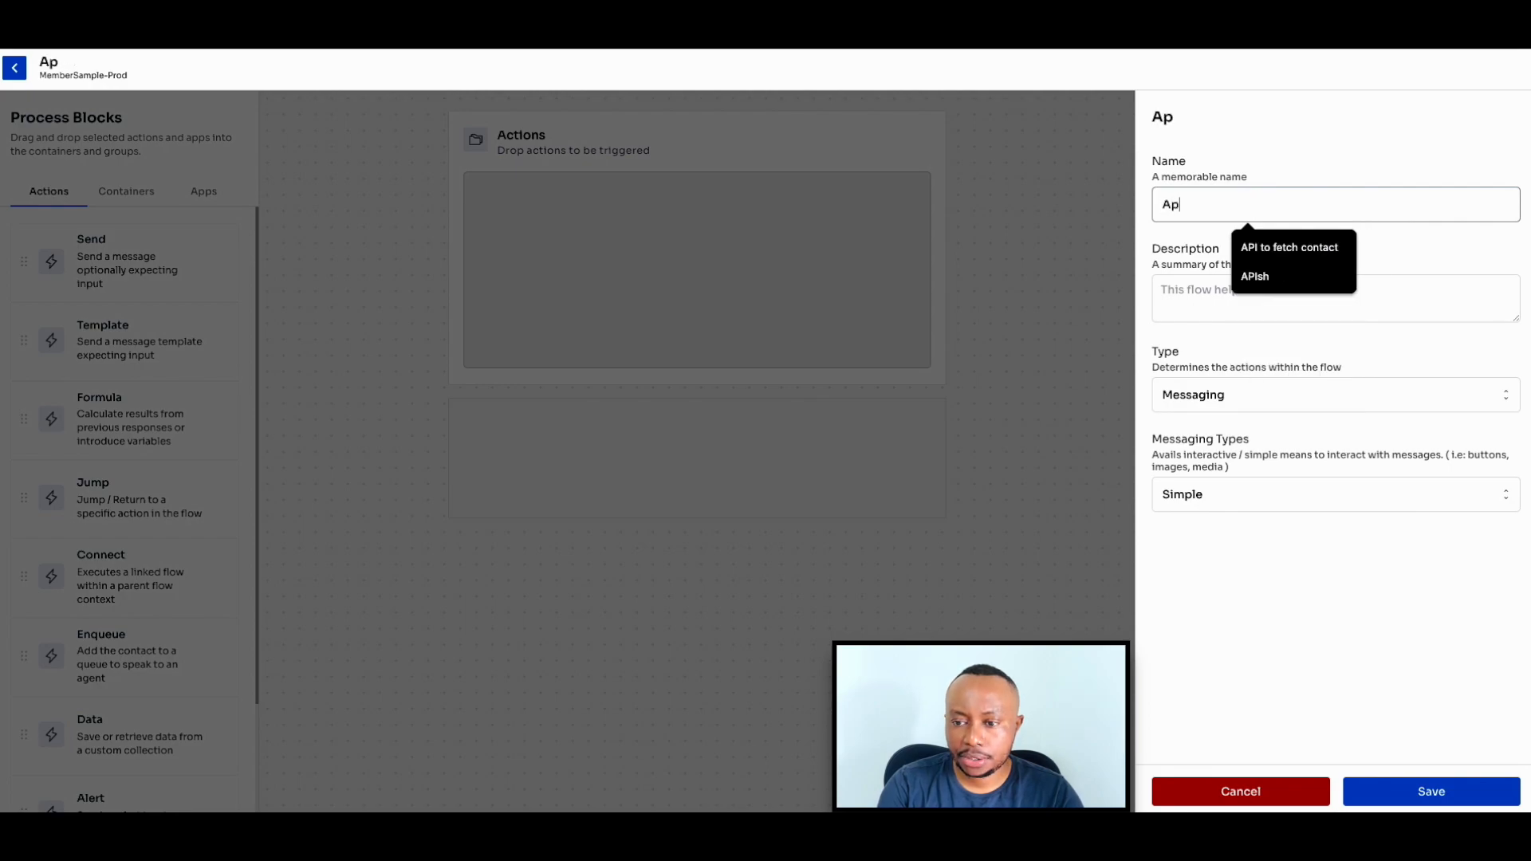
{"action": "type", "text": "pointmen"}
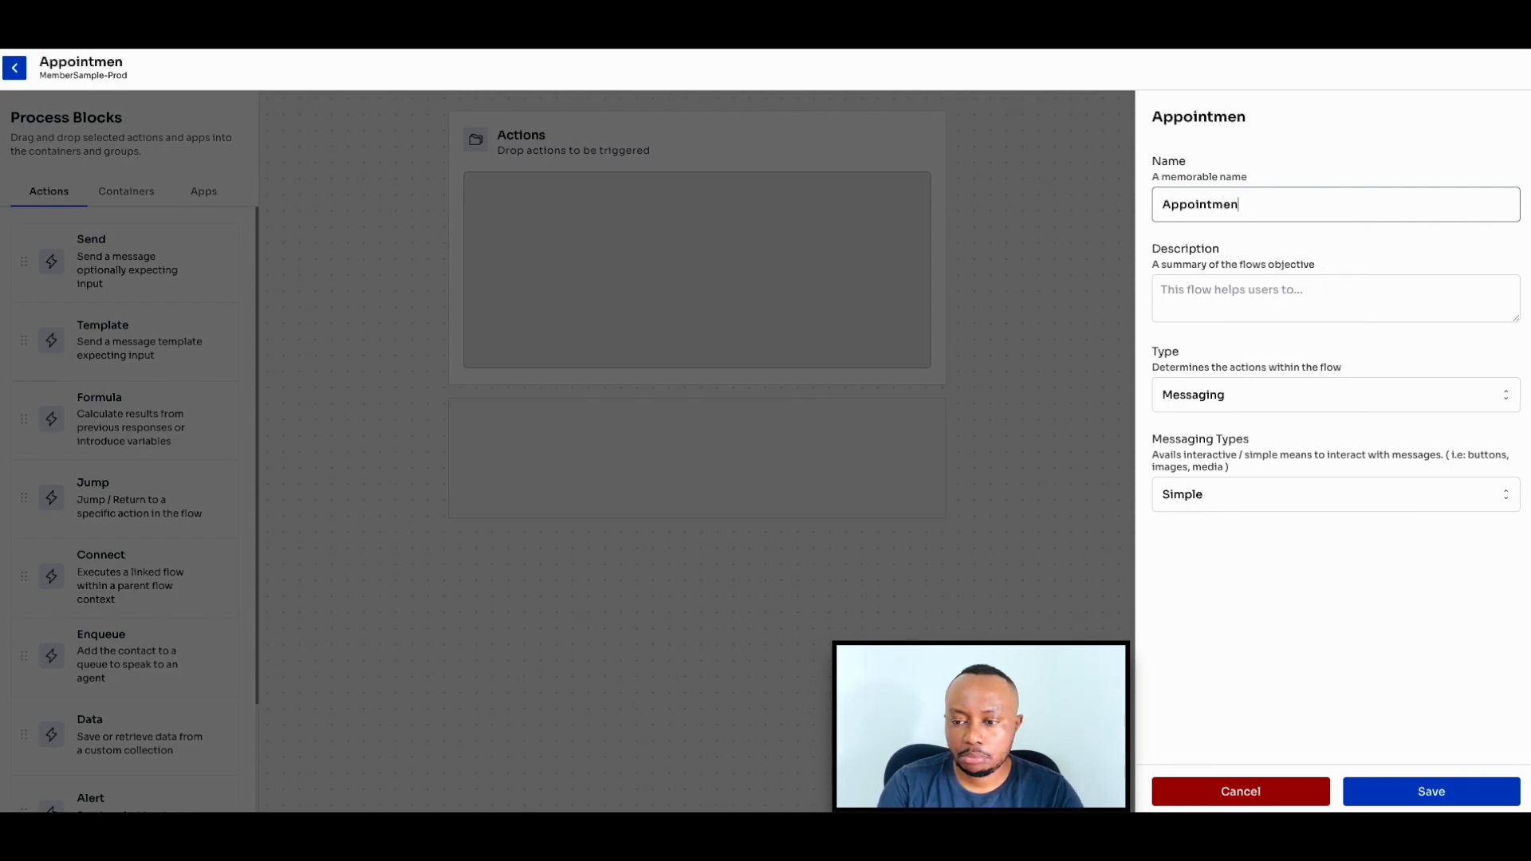
{"action": "type", "text": "t Booking 2"}
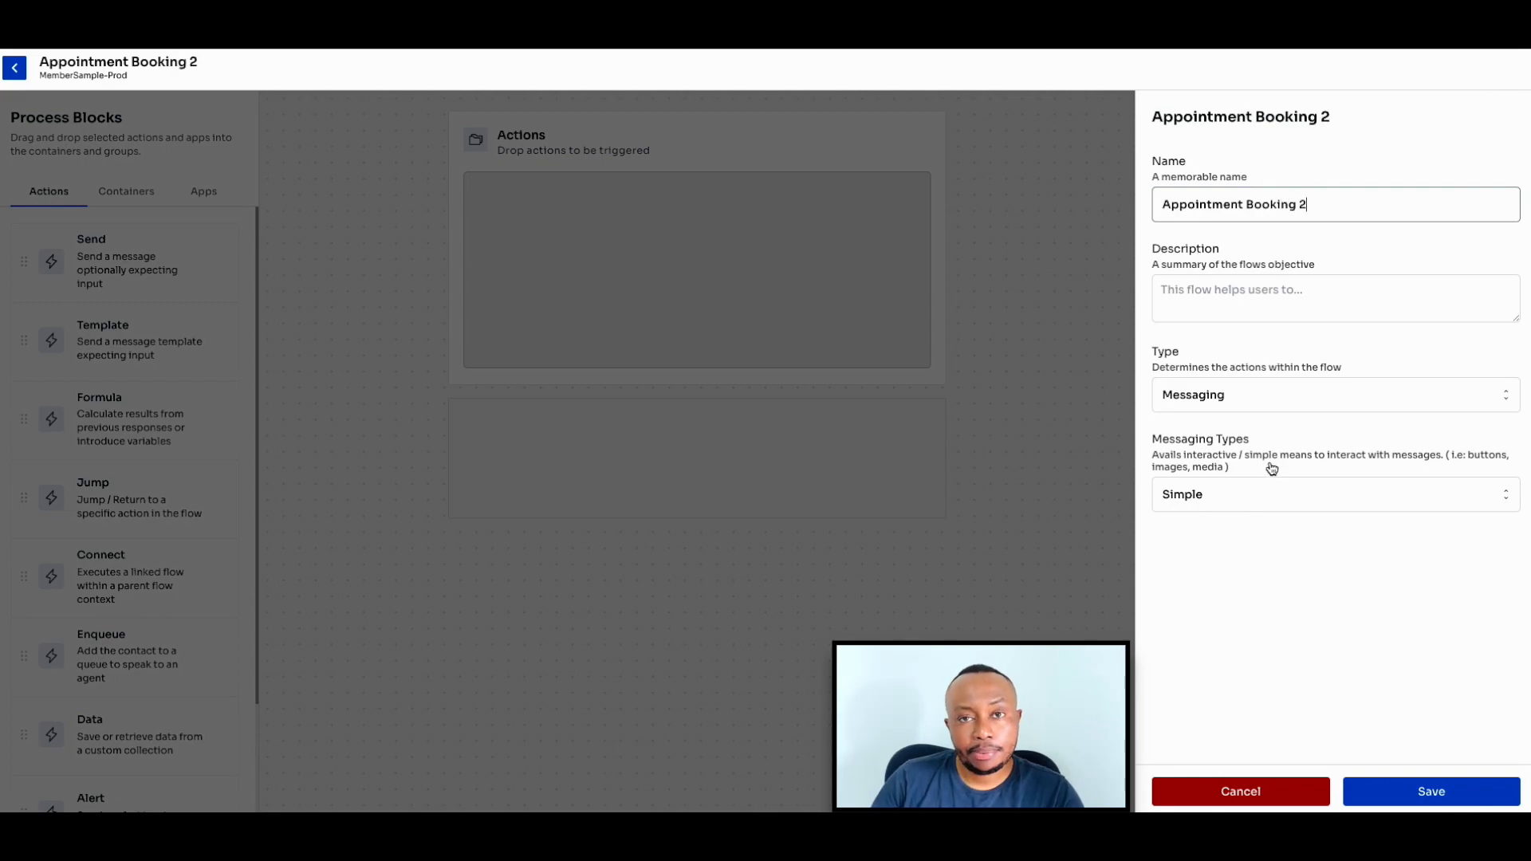
{"action": "left_click", "coordinate": [1258, 395]}
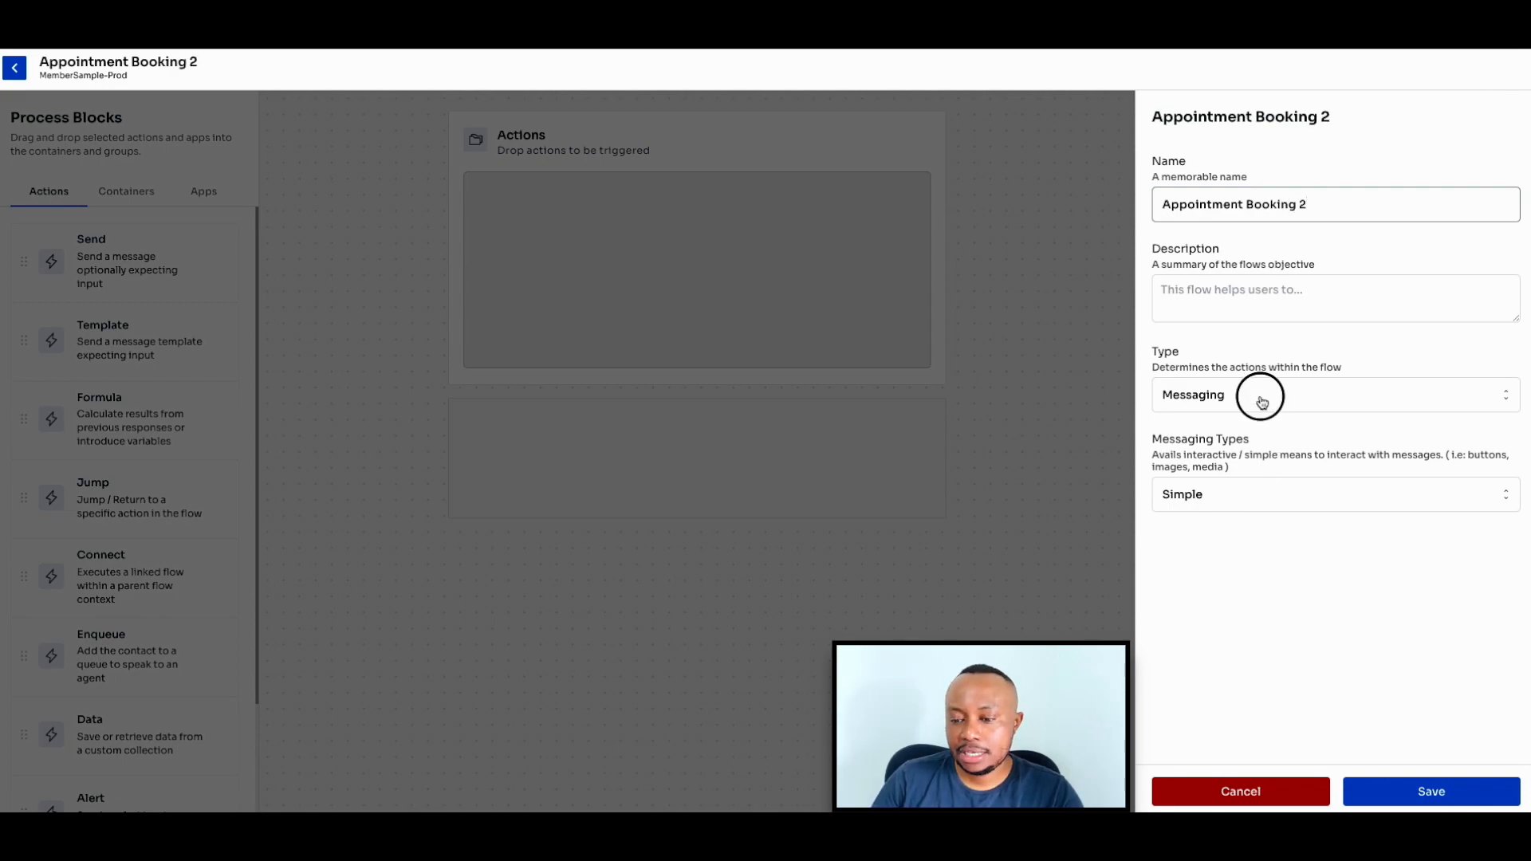
{"action": "left_click", "coordinate": [1228, 458]}
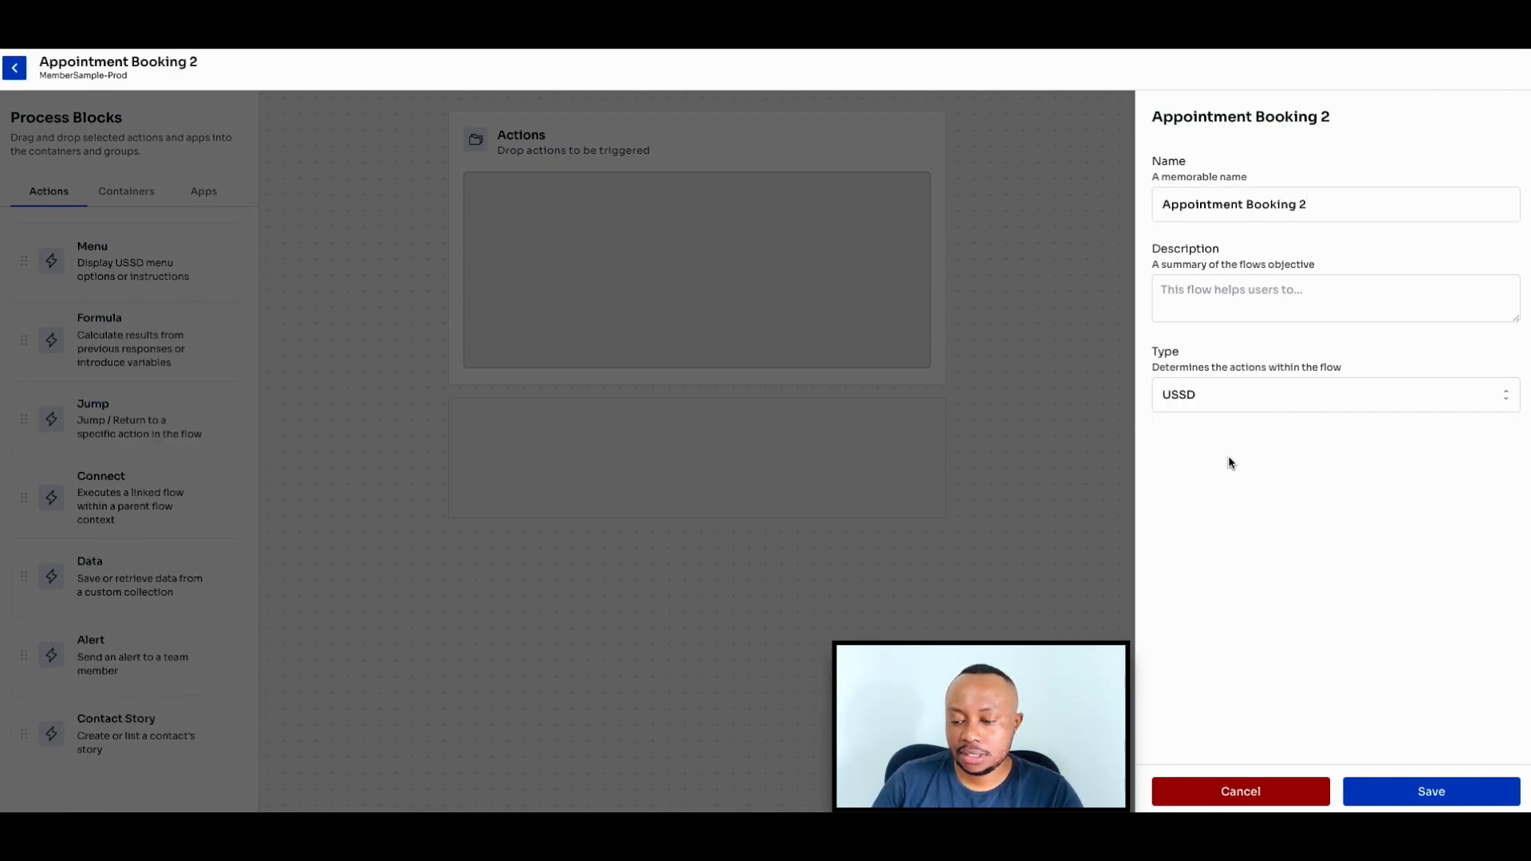
{"action": "left_click", "coordinate": [1404, 791]}
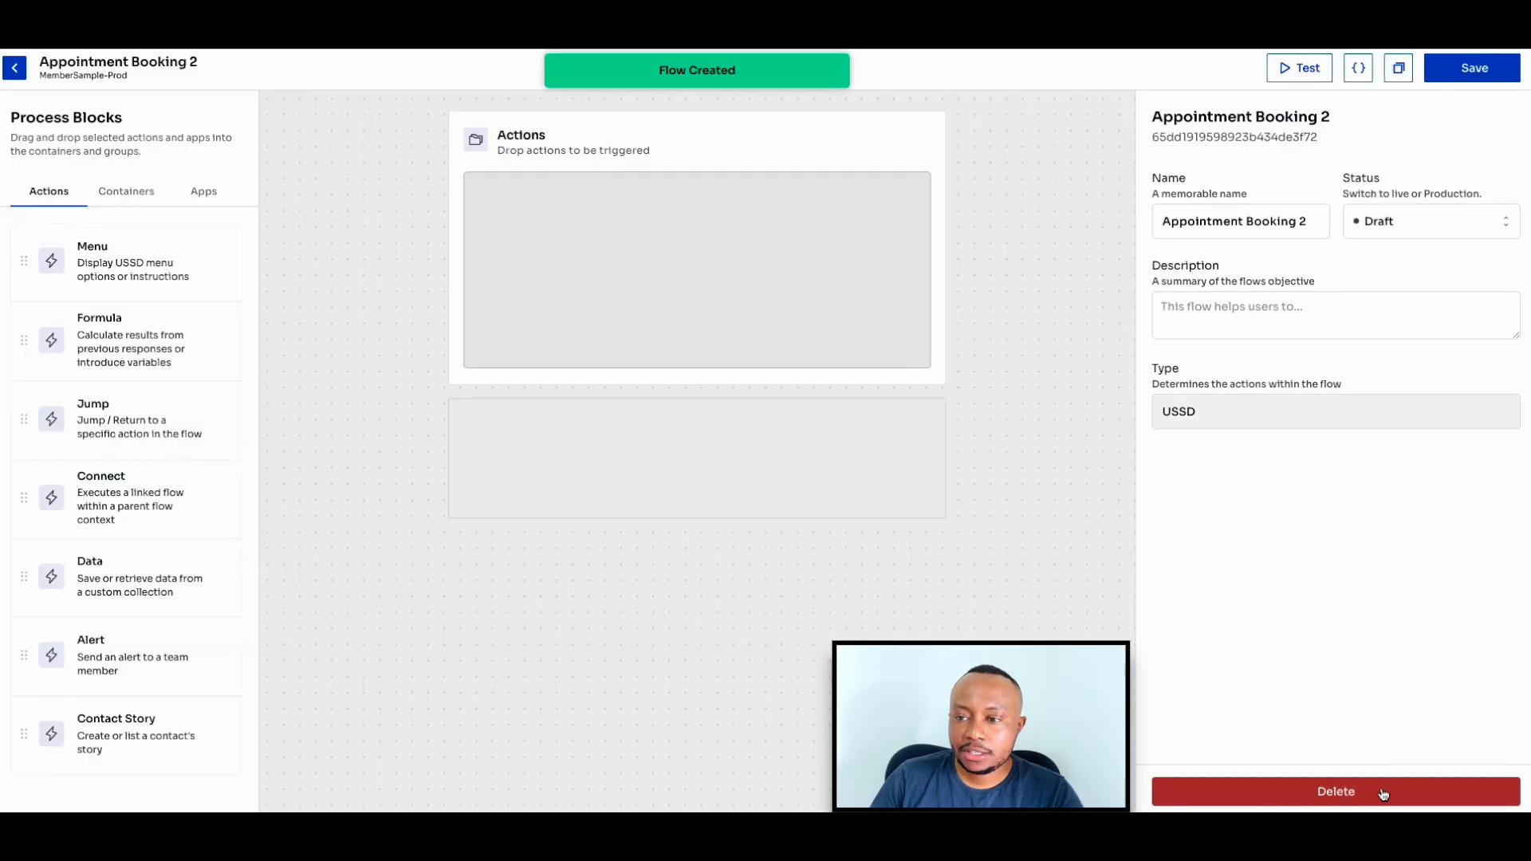
- Replace the new flow's entire JSON definition with the contents of the book-date-appointment file copied from the GitLab repository
{"action": "left_click", "coordinate": [1357, 69]}
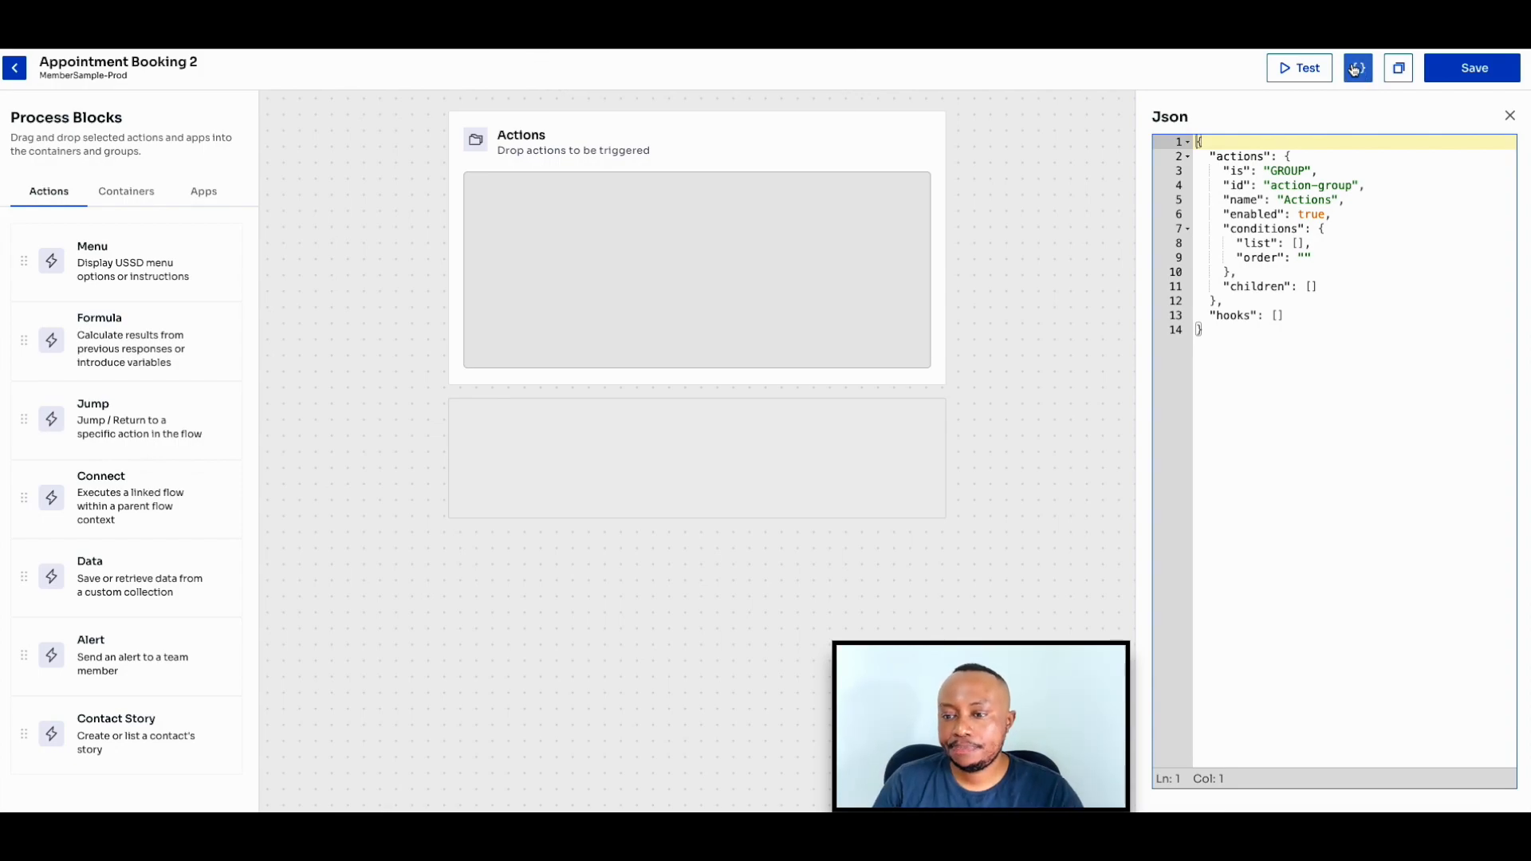
{"action": "left_click_drag", "start_coordinate": [1247, 356], "coordinate": [1196, 146]}
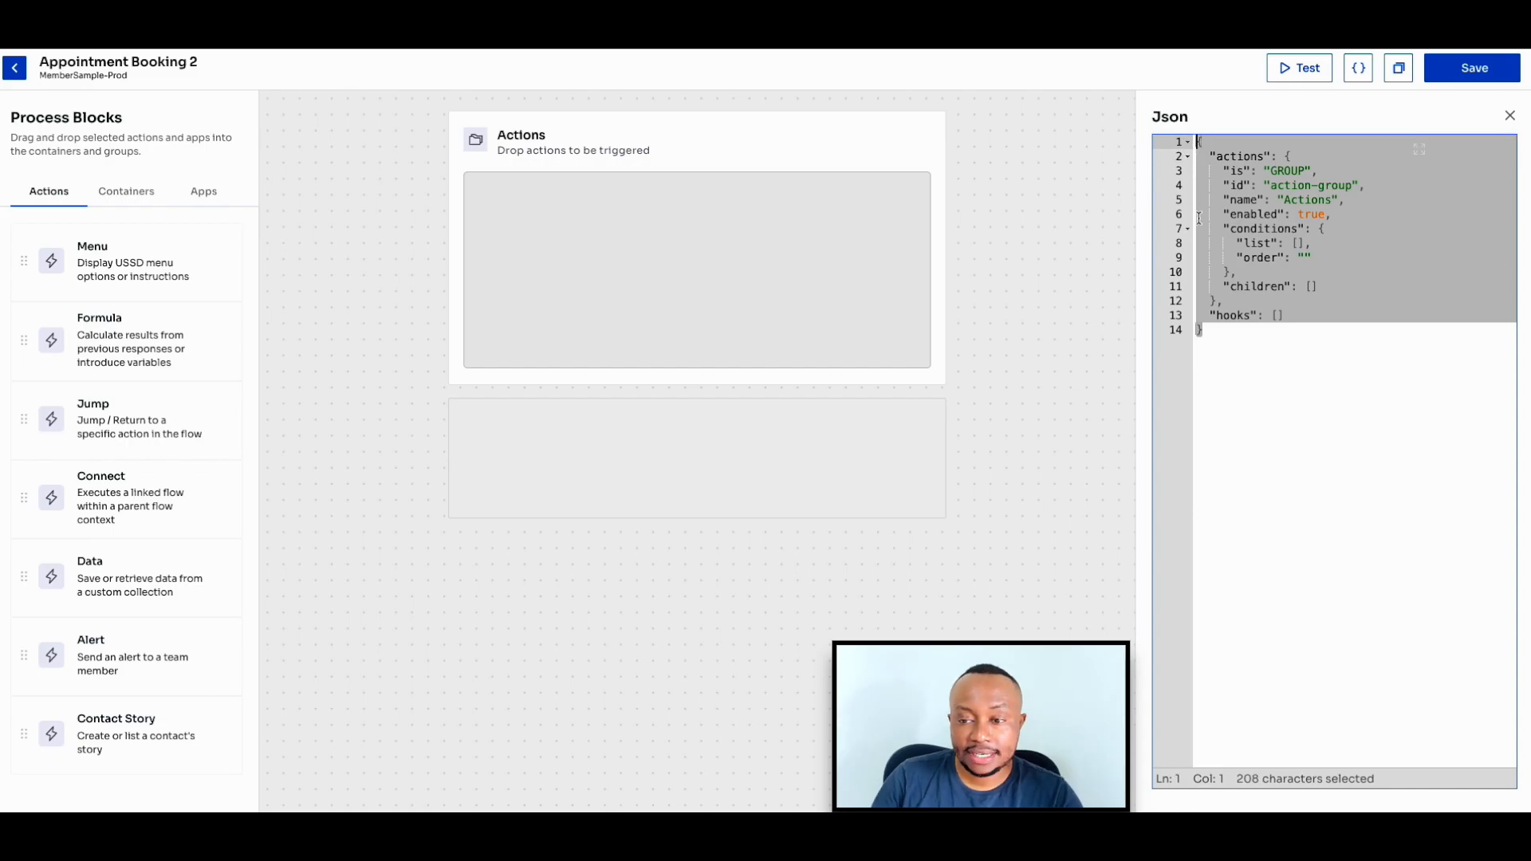
{"action": "key", "text": "BackSpace"}
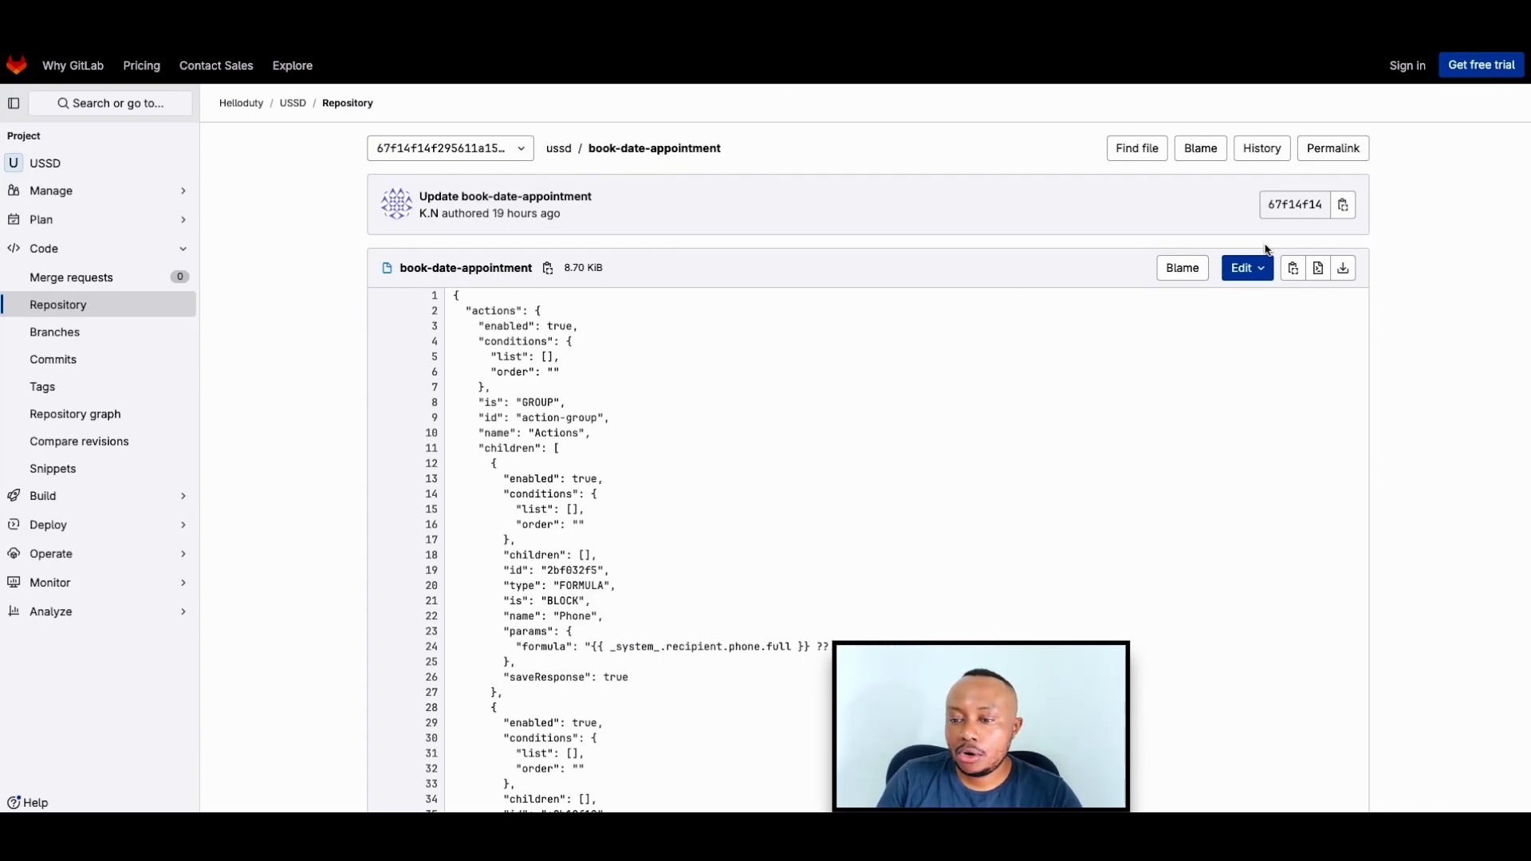
{"action": "left_click", "coordinate": [1291, 269]}
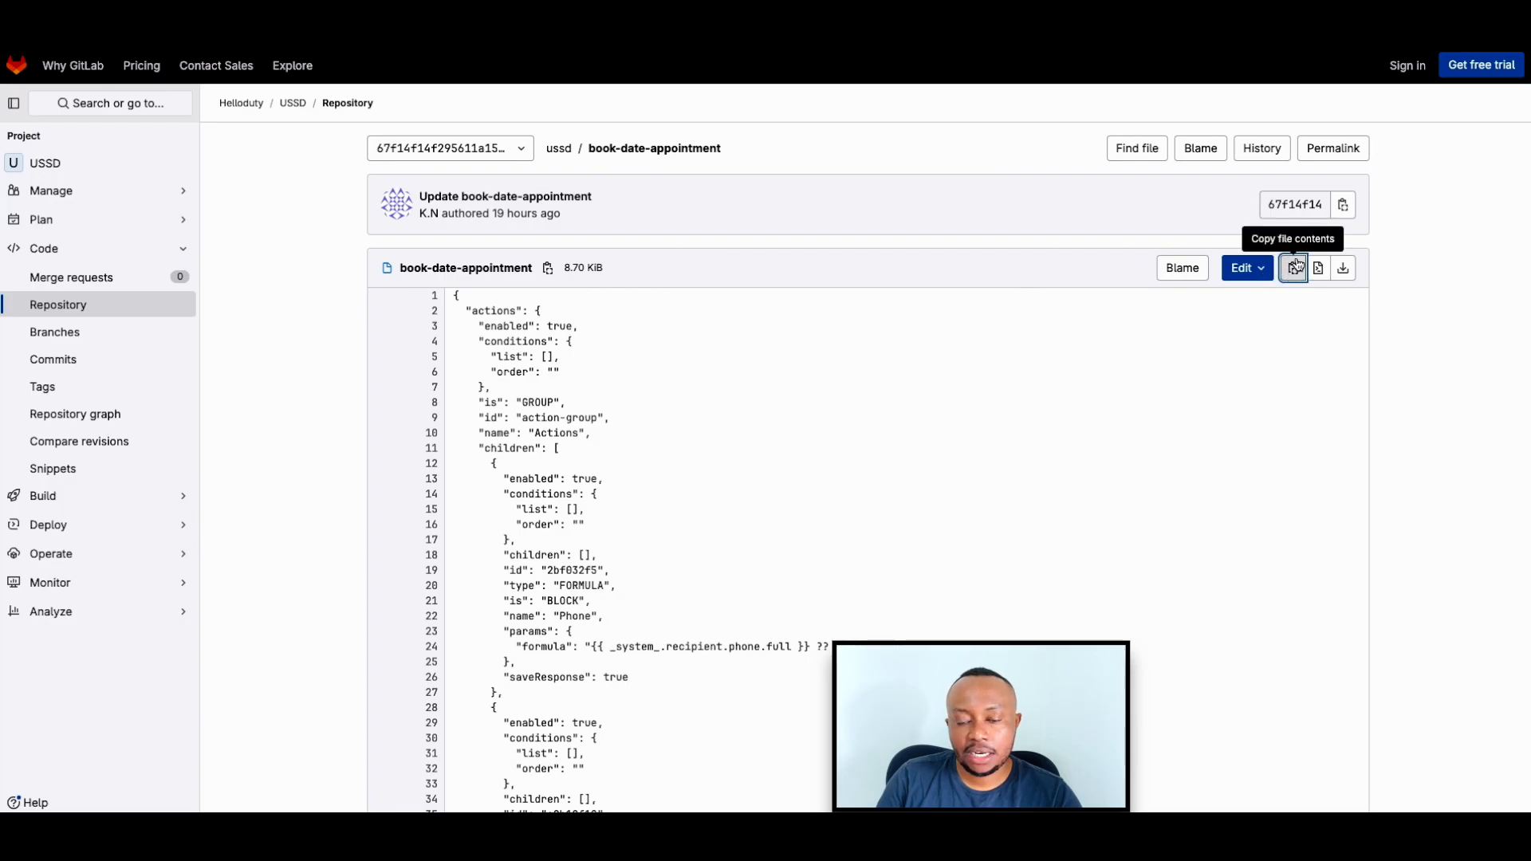
{"action": "key", "text": "ctrl+Left"}
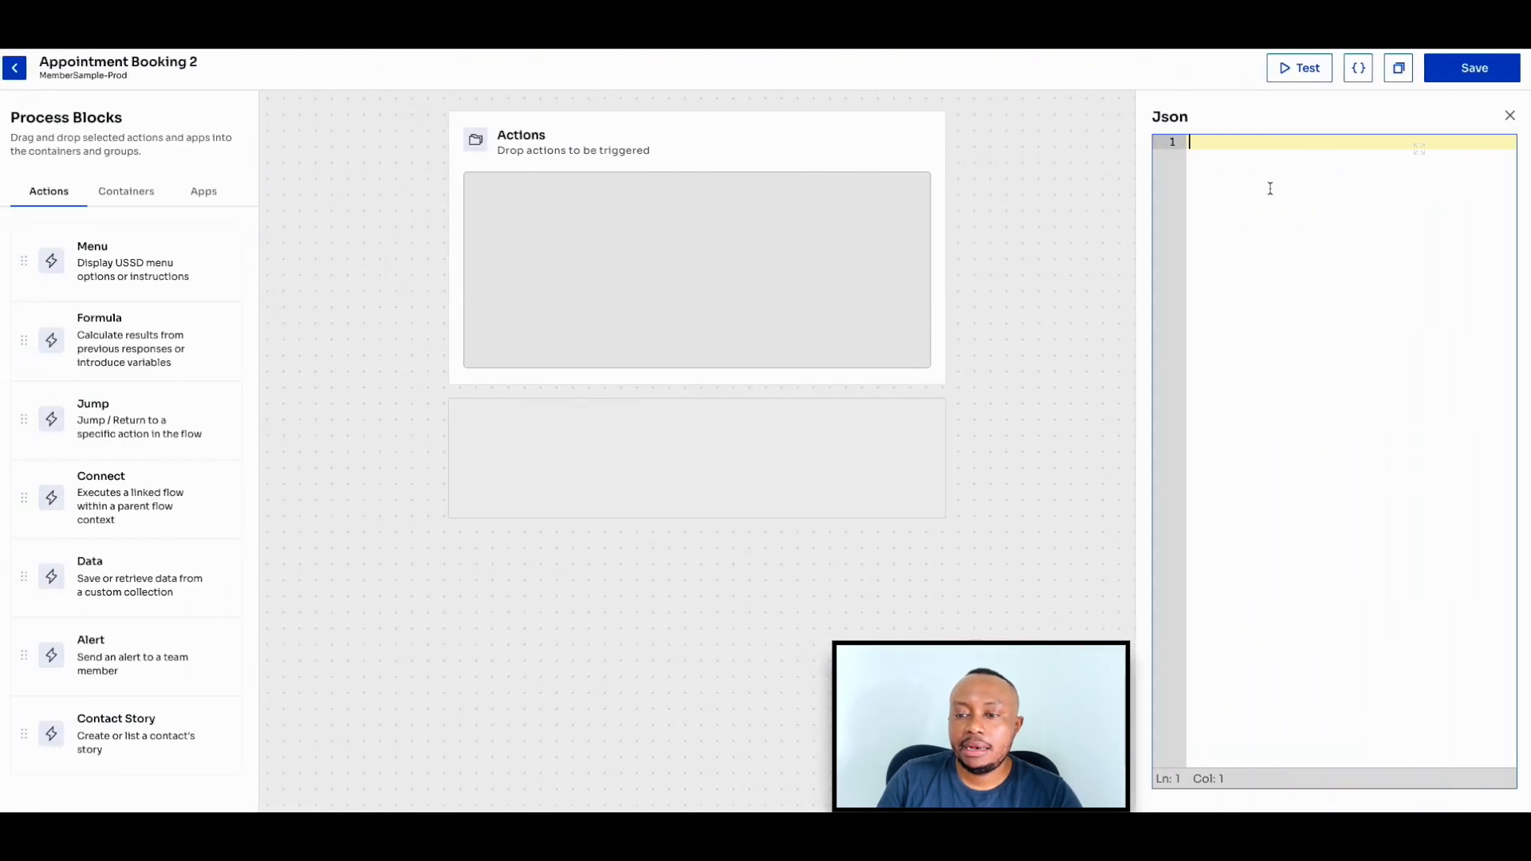
{"action": "key", "text": "ctrl+v"}
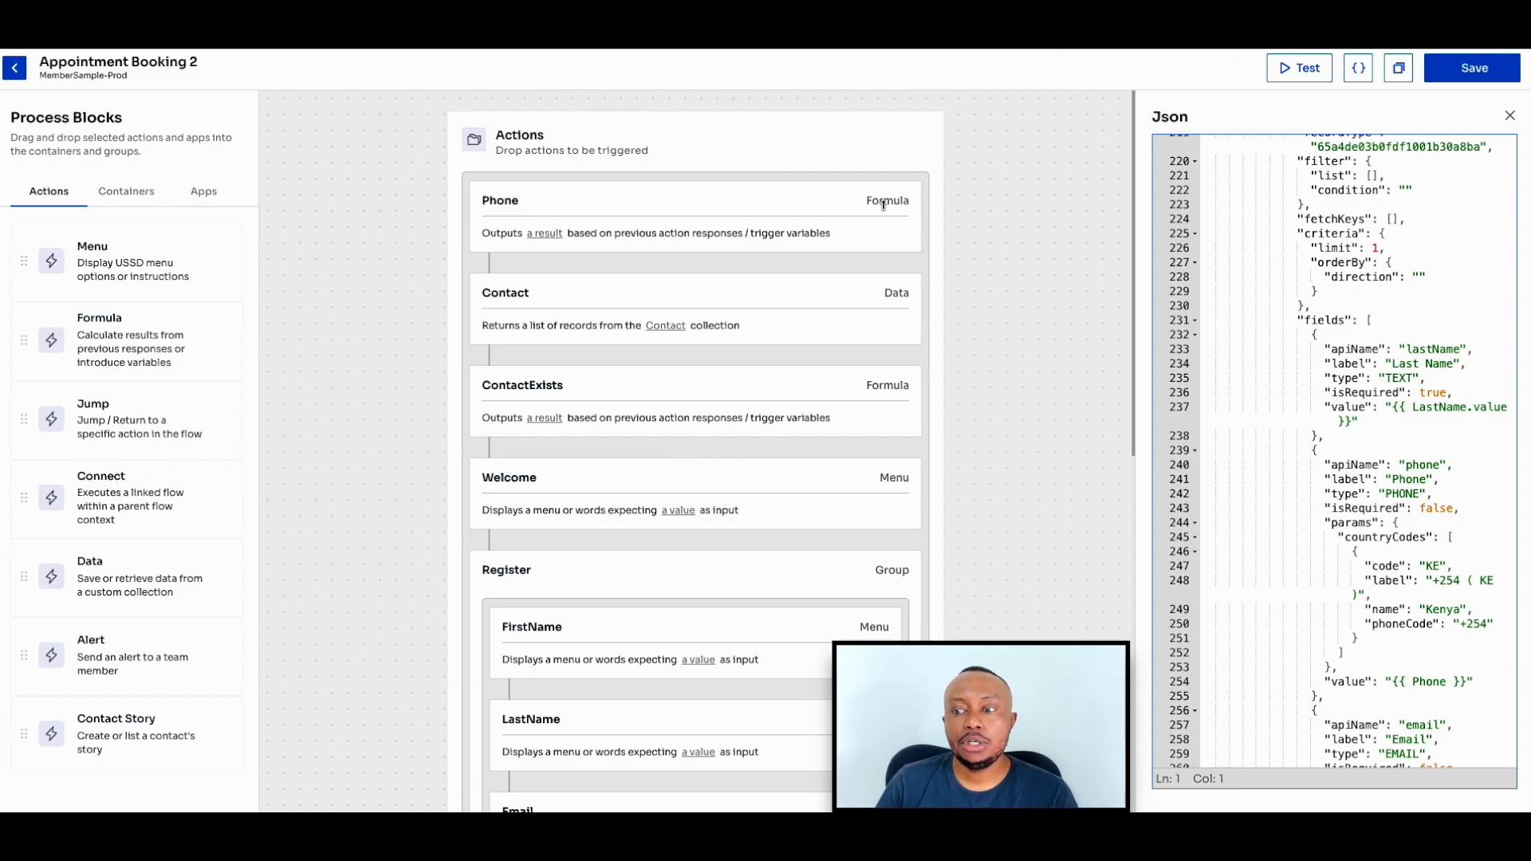
- Check the Phone formula's variables and add an execution variable named TestPhone to the flow's test configuration
{"action": "left_click", "coordinate": [856, 204]}
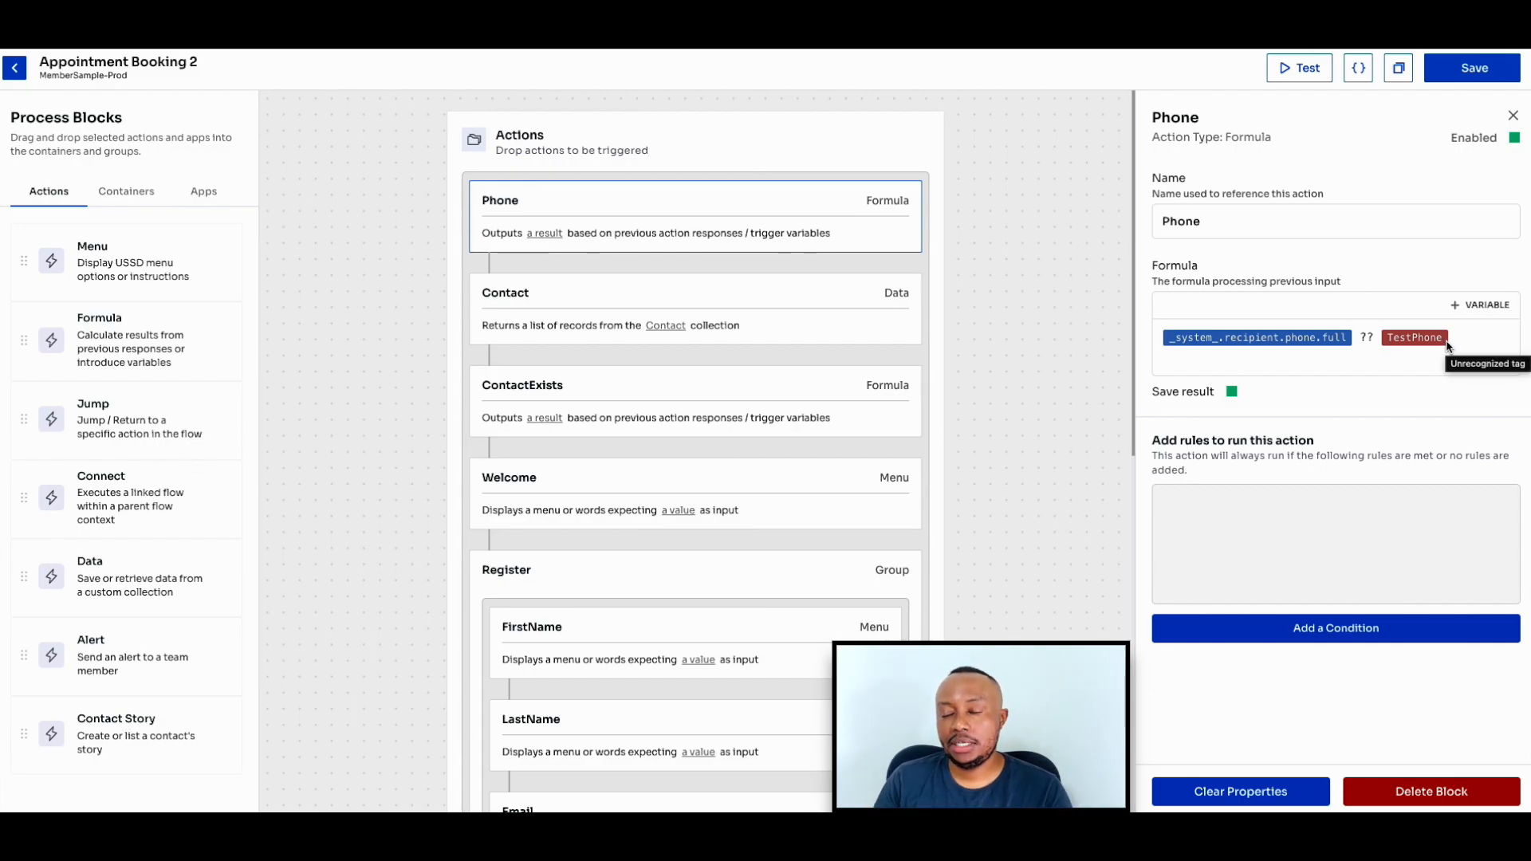
{"action": "left_click", "coordinate": [1298, 70]}
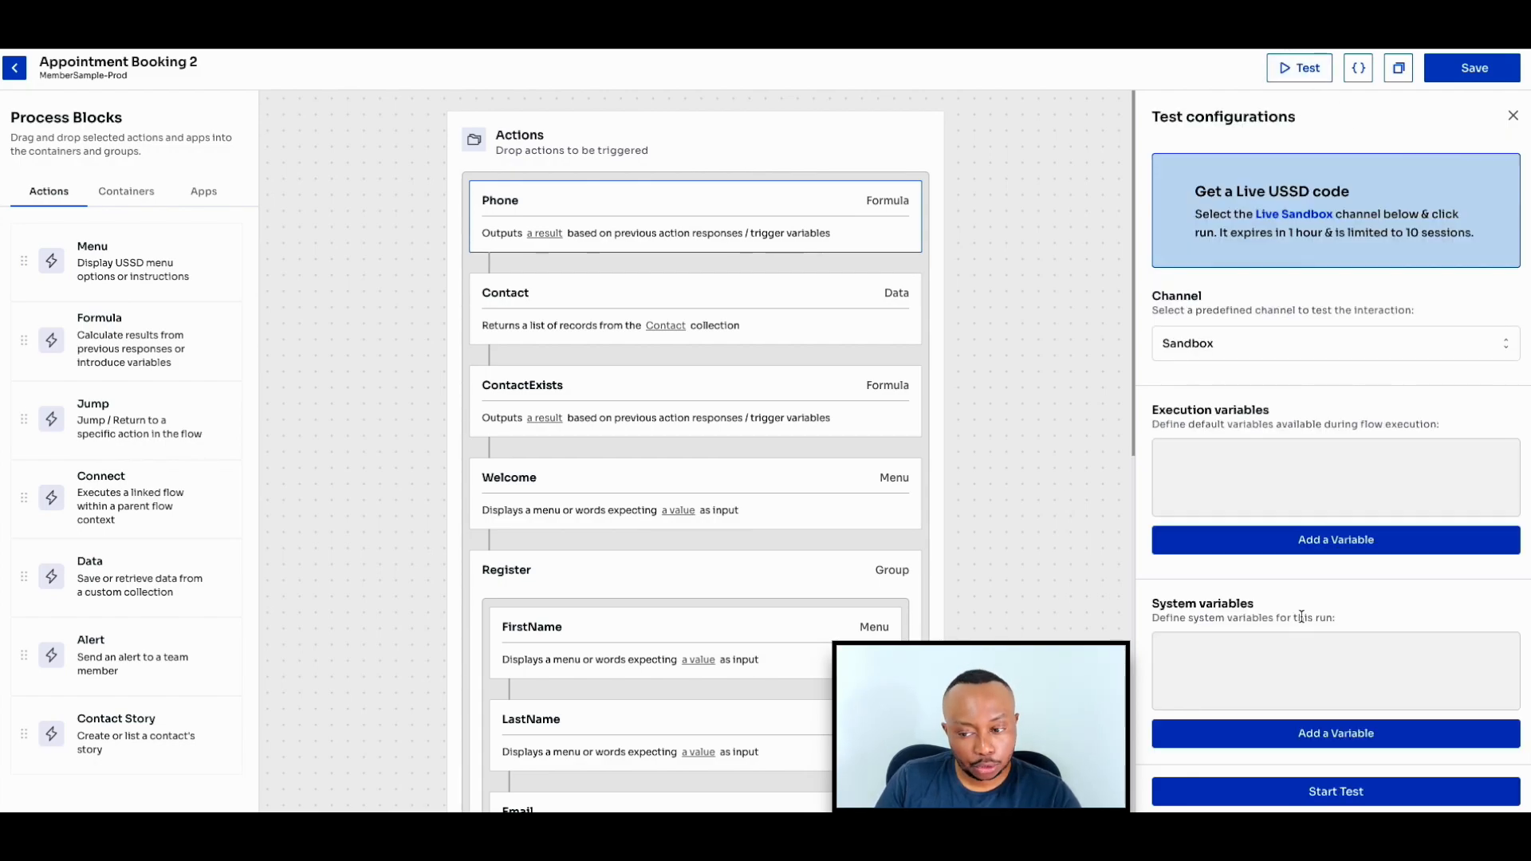
{"action": "left_click", "coordinate": [1319, 539]}
{"action": "left_click", "coordinate": [1244, 465]}
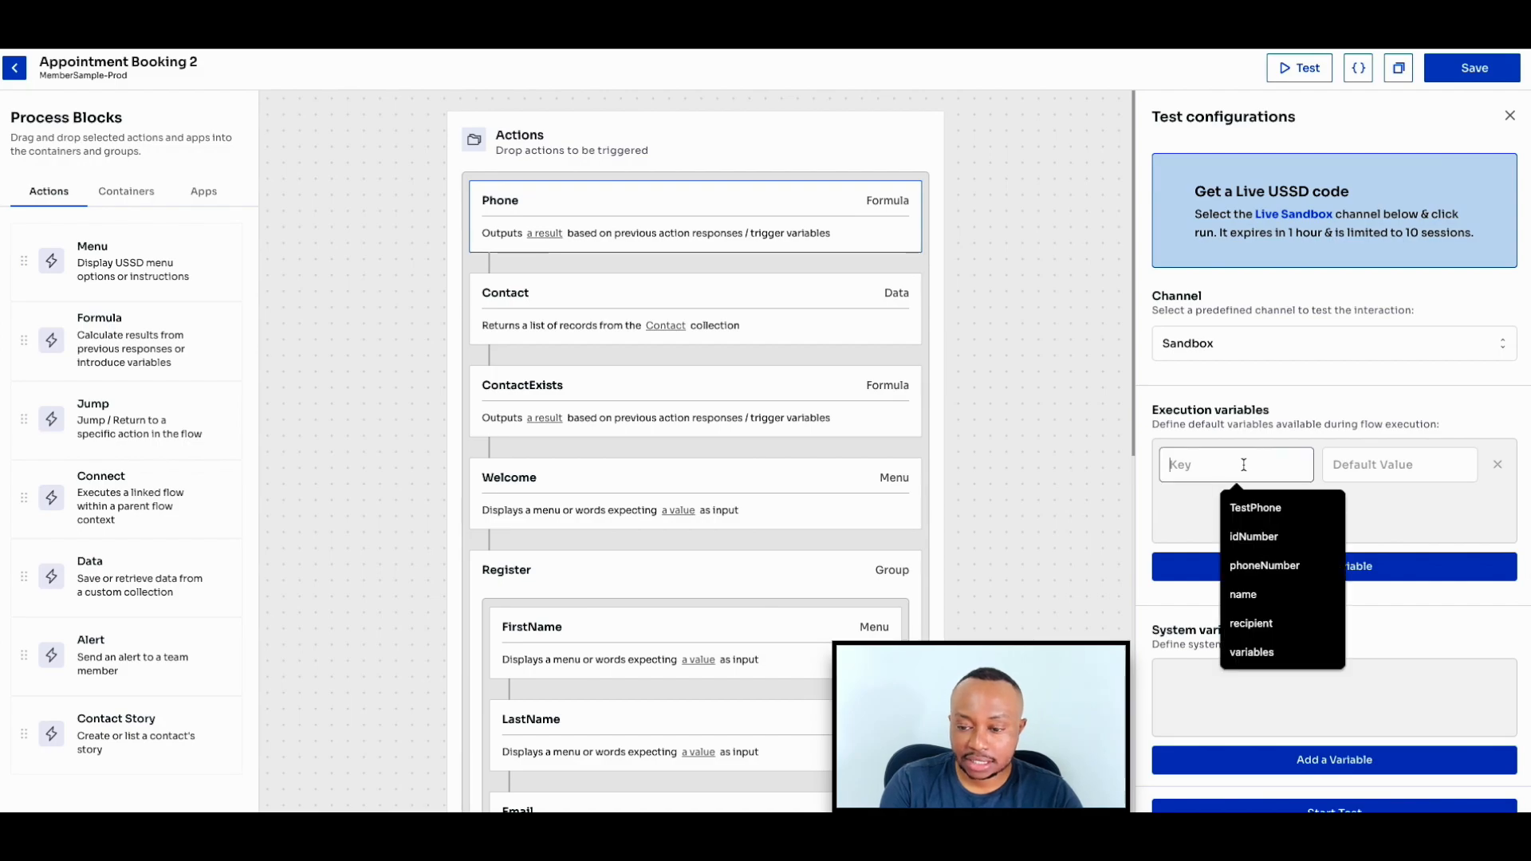
{"action": "type", "text": "Tes"}
{"action": "left_click", "coordinate": [1256, 509]}
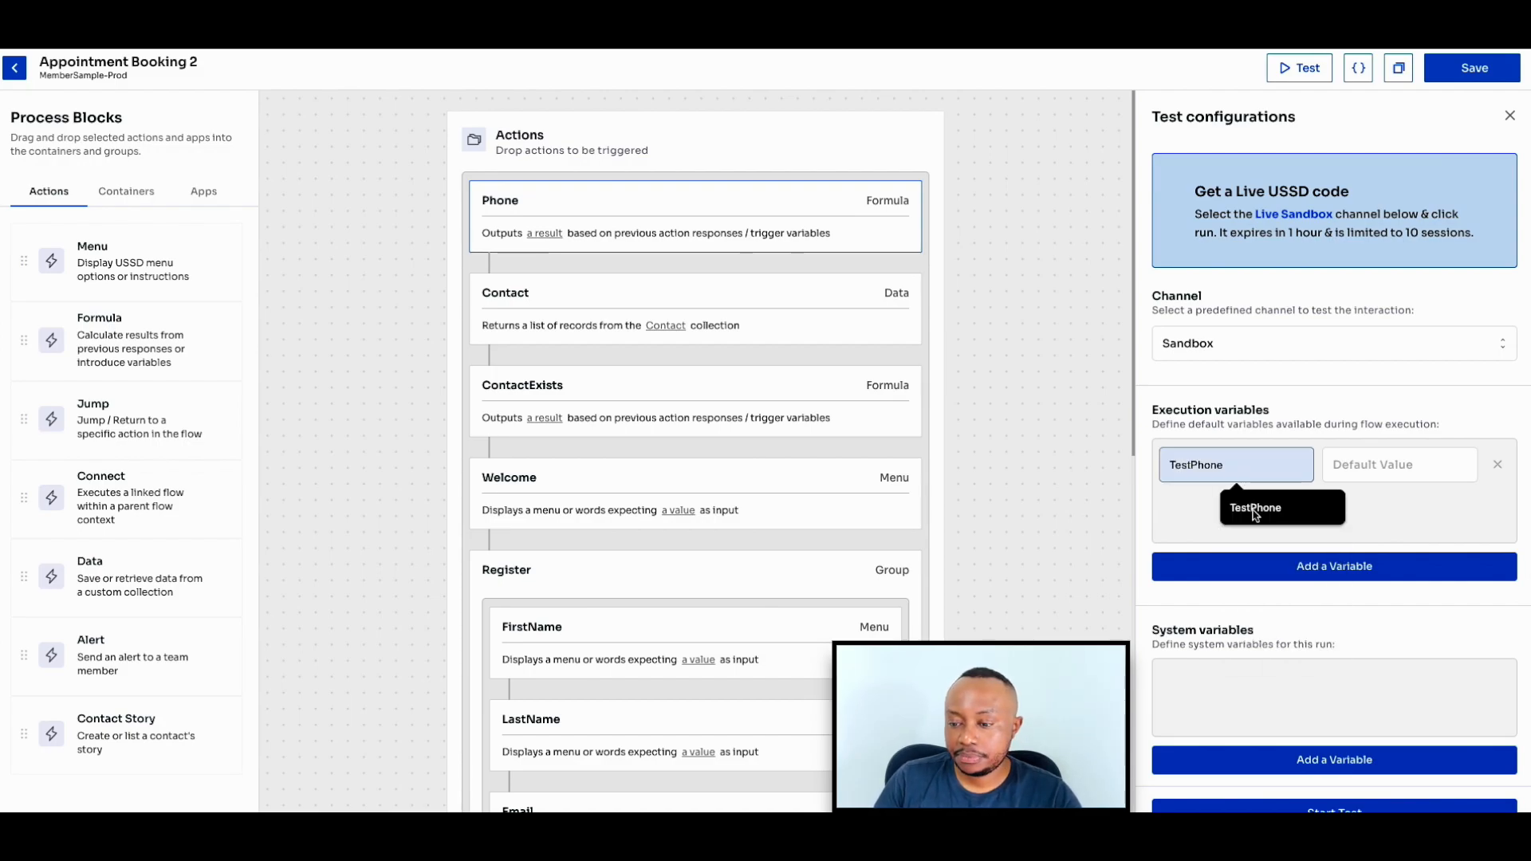
- Set TestPhone's default value to a test phone number and save the flow
{"action": "left_click", "coordinate": [1387, 468]}
{"action": "left_click", "coordinate": [1448, 511]}
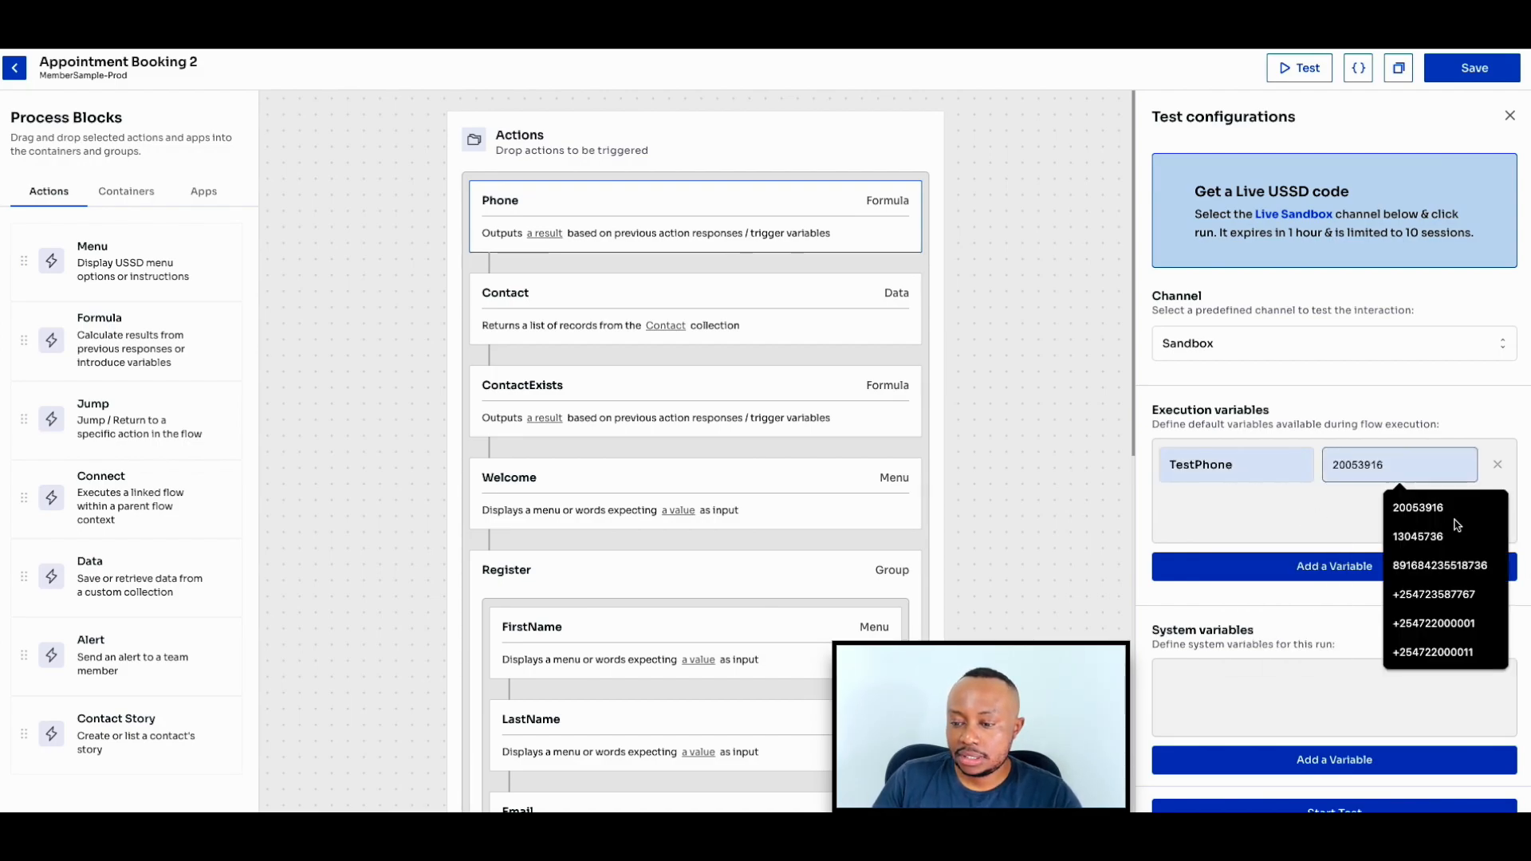
{"action": "left_click", "coordinate": [1457, 652]}
{"action": "key", "text": "BackSpace"}
{"action": "key", "text": "BackSpace"}
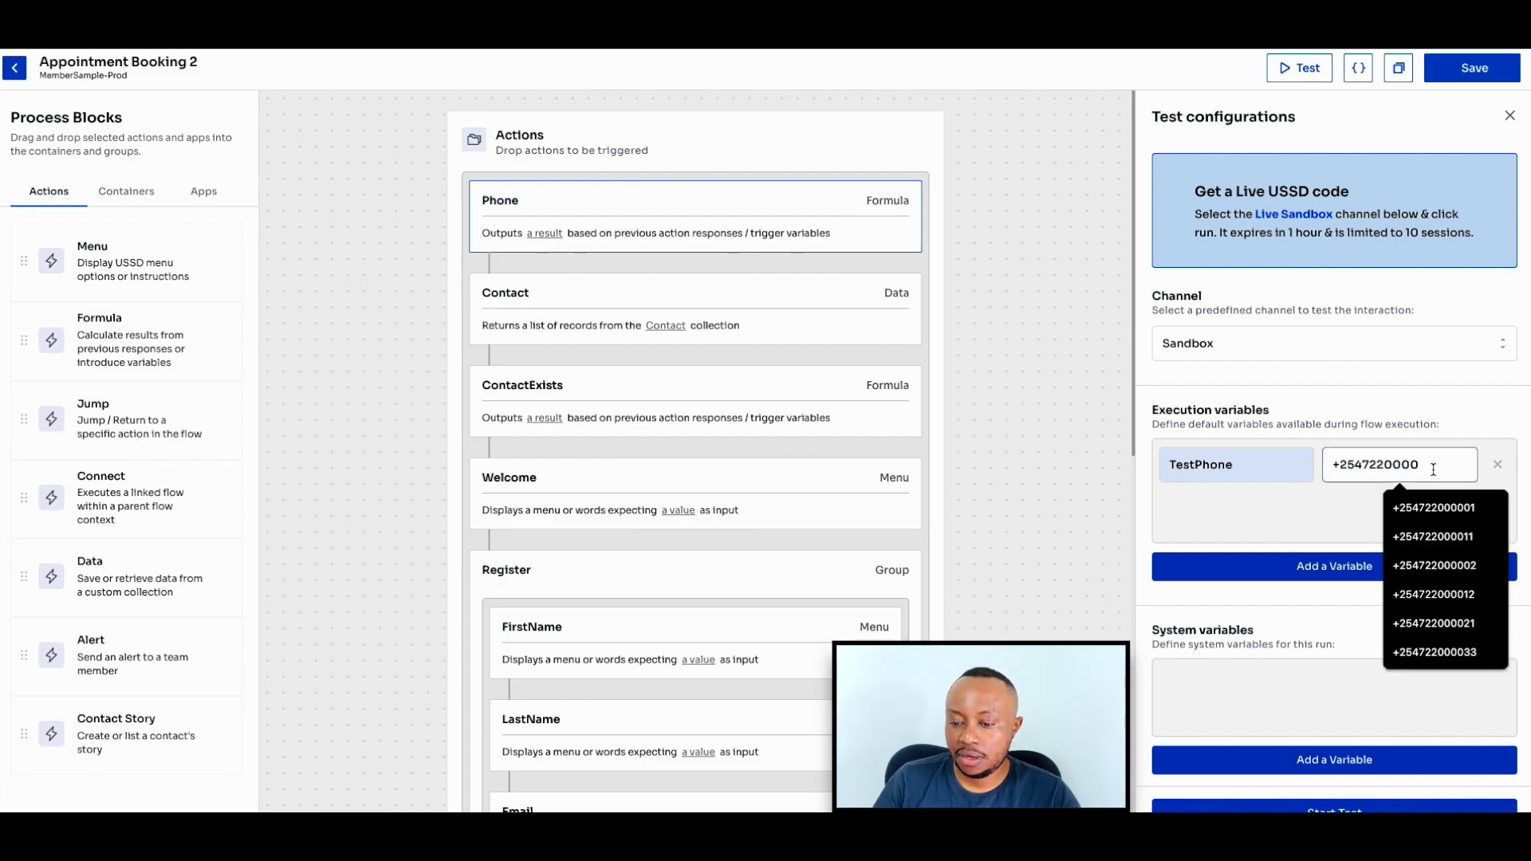
{"action": "type", "text": "33"}
{"action": "scroll", "coordinate": [1409, 496], "scroll_direction": "down", "scroll_amount": 1}
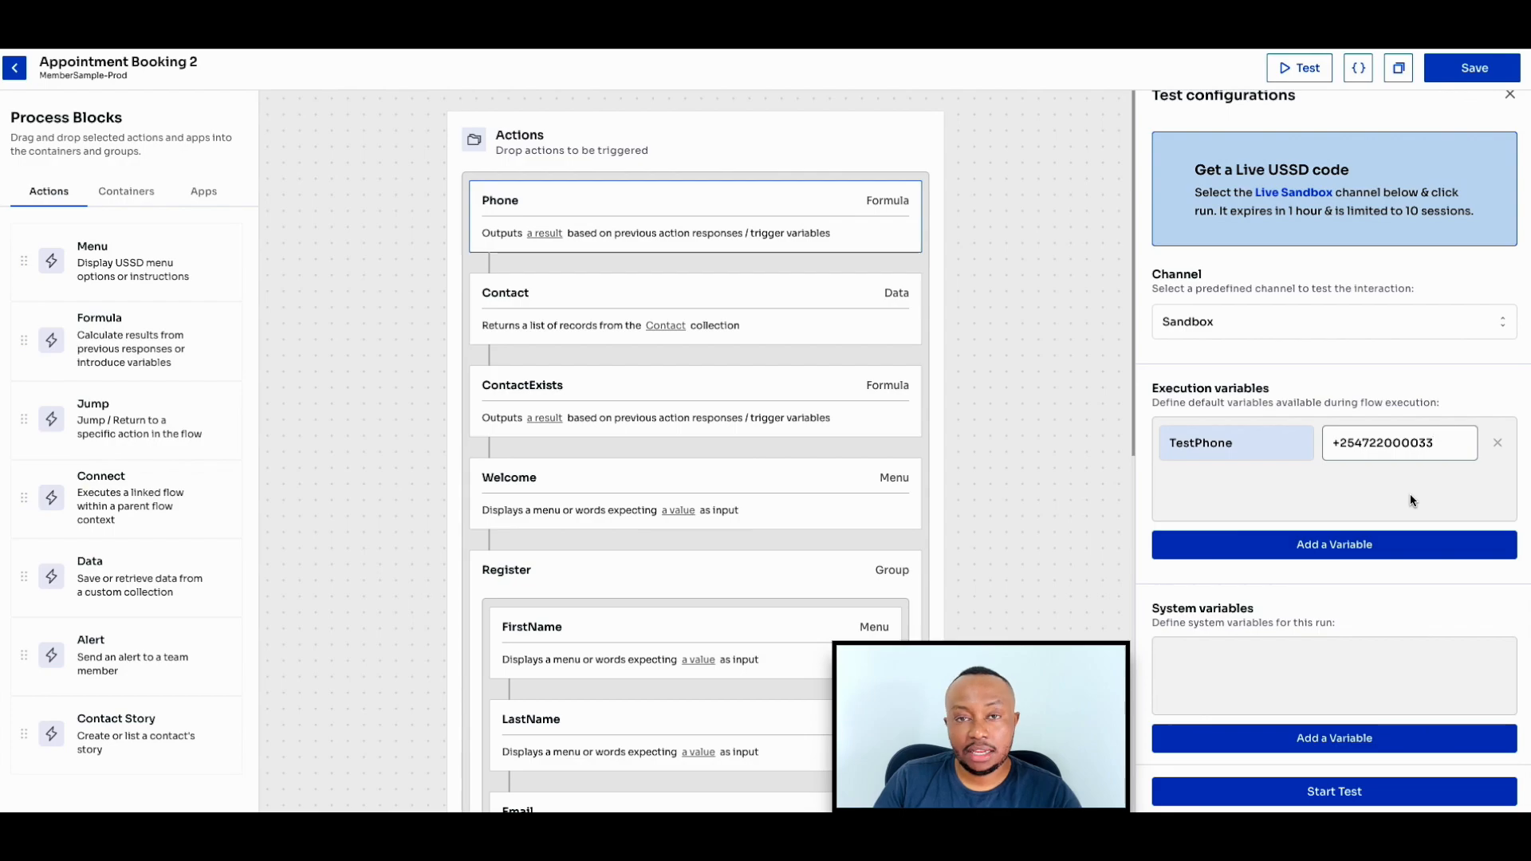
{"action": "left_click", "coordinate": [1474, 68]}
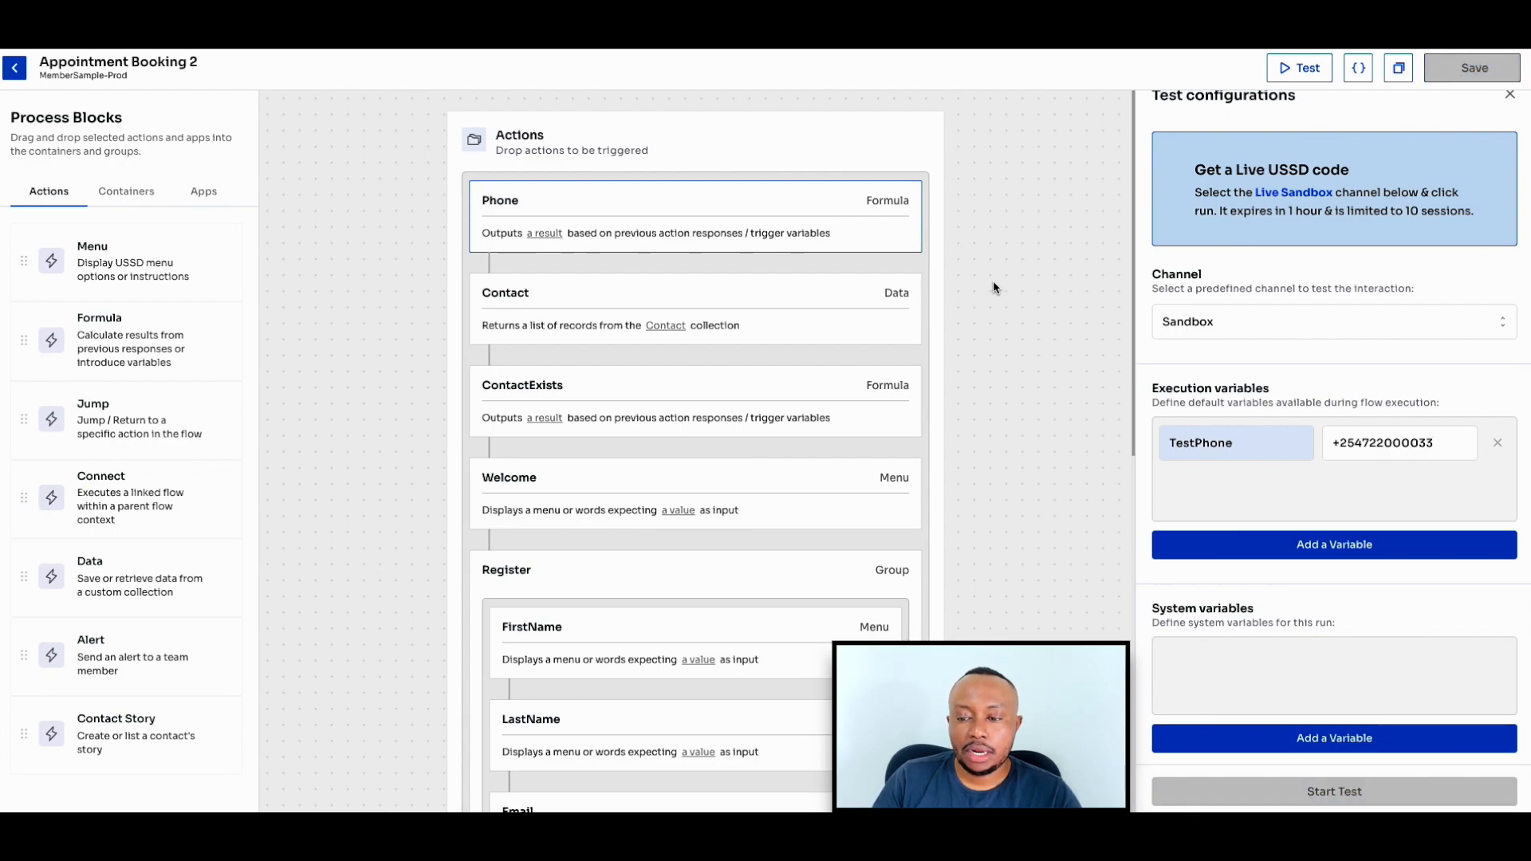
- Recheck the Phone formula, run the flow test on the Sandbox channel and inspect the ContactExists debug result
{"action": "left_click", "coordinate": [800, 204]}
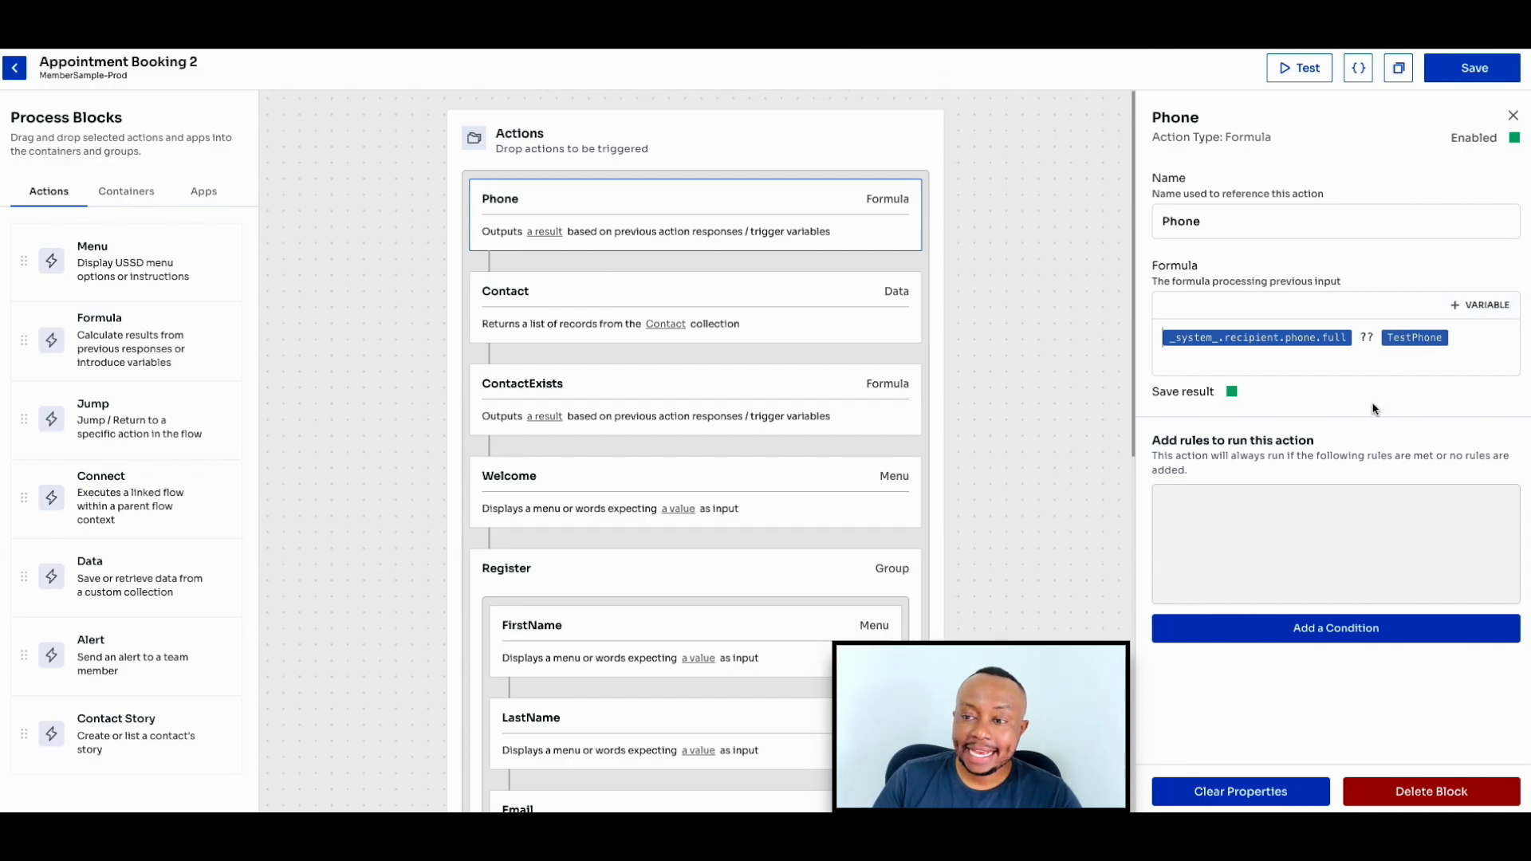
{"action": "left_click", "coordinate": [1317, 77]}
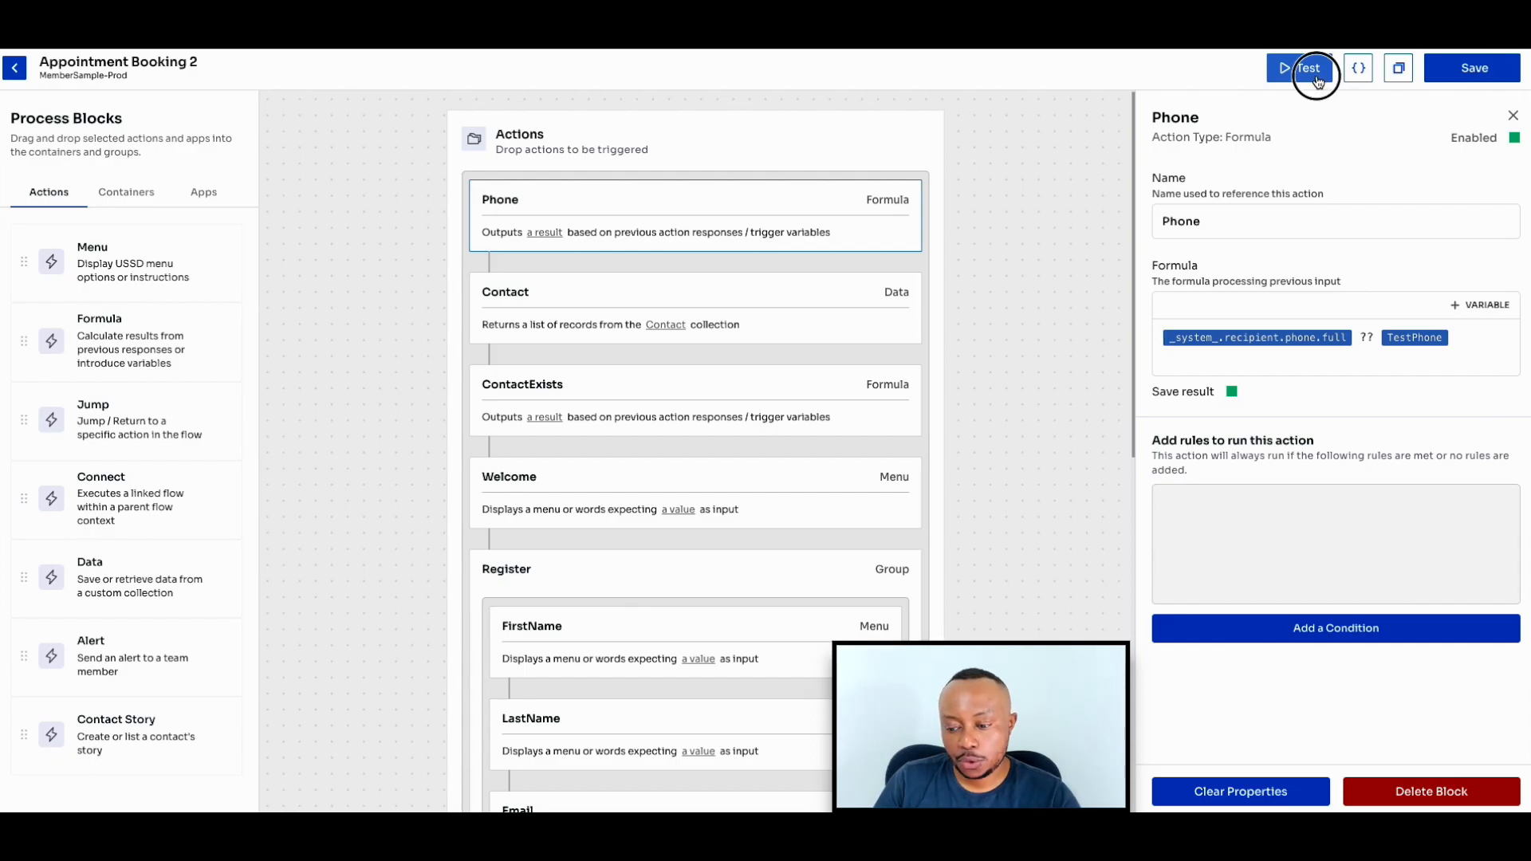
{"action": "left_click", "coordinate": [1362, 809]}
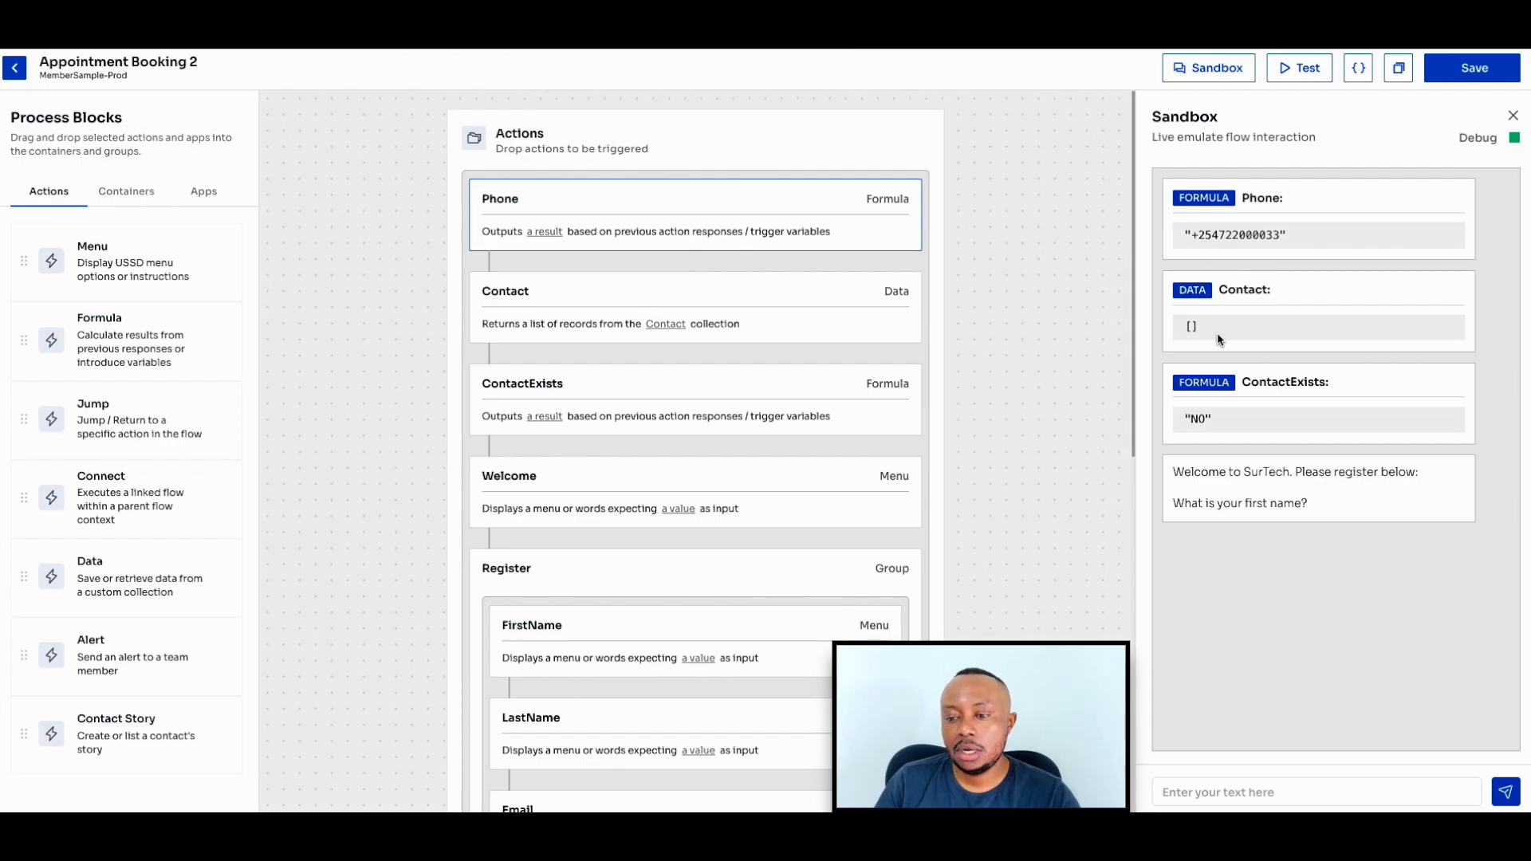
{"action": "double_click", "coordinate": [1193, 421]}
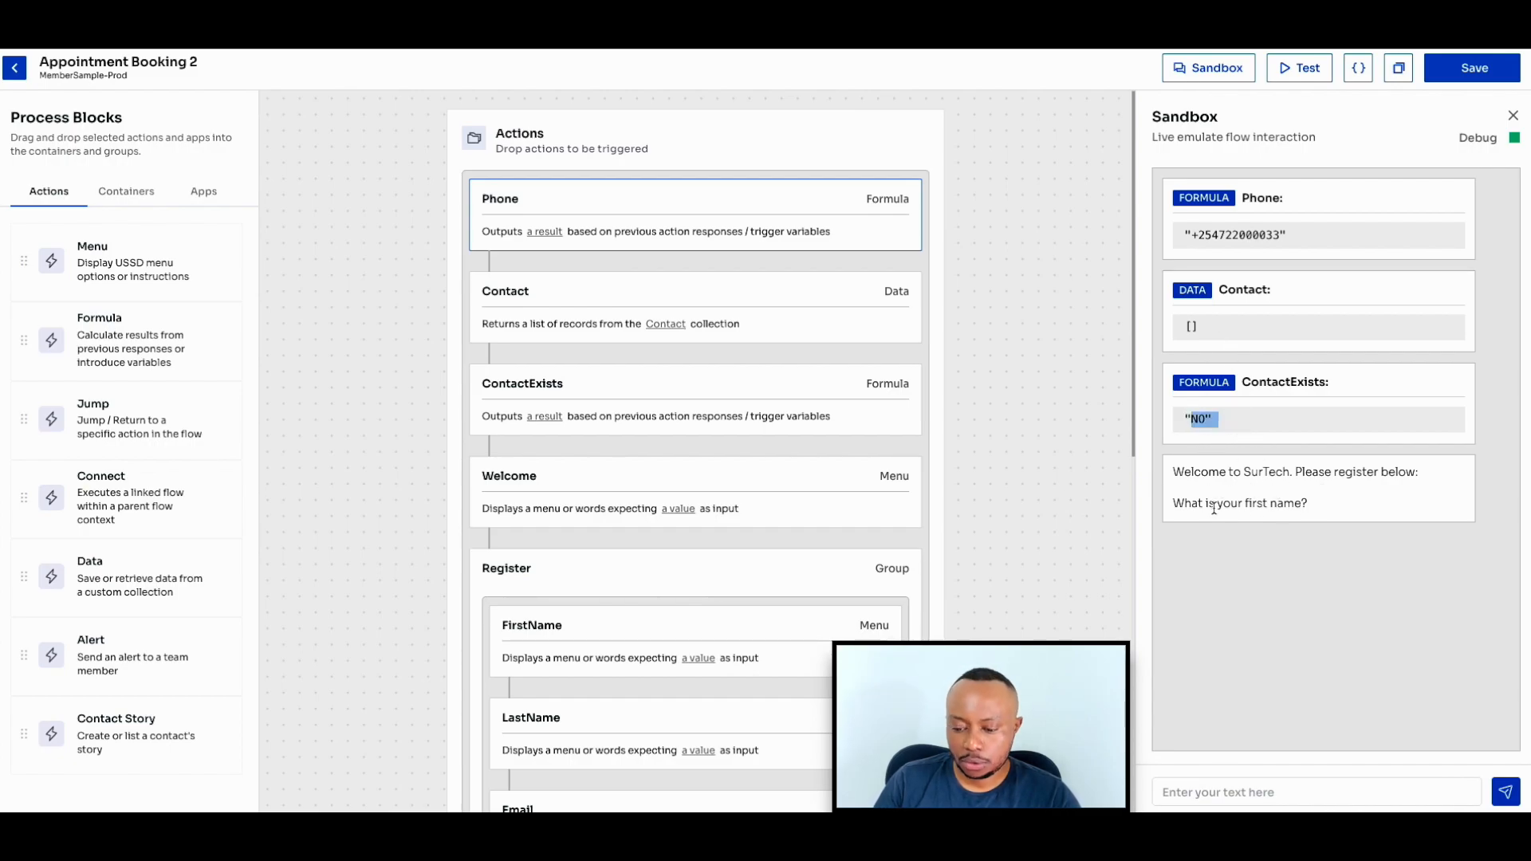
- Register a new contact in the sandbox session by submitting a first name, last name and e-mail address
{"action": "left_click", "coordinate": [1283, 788]}
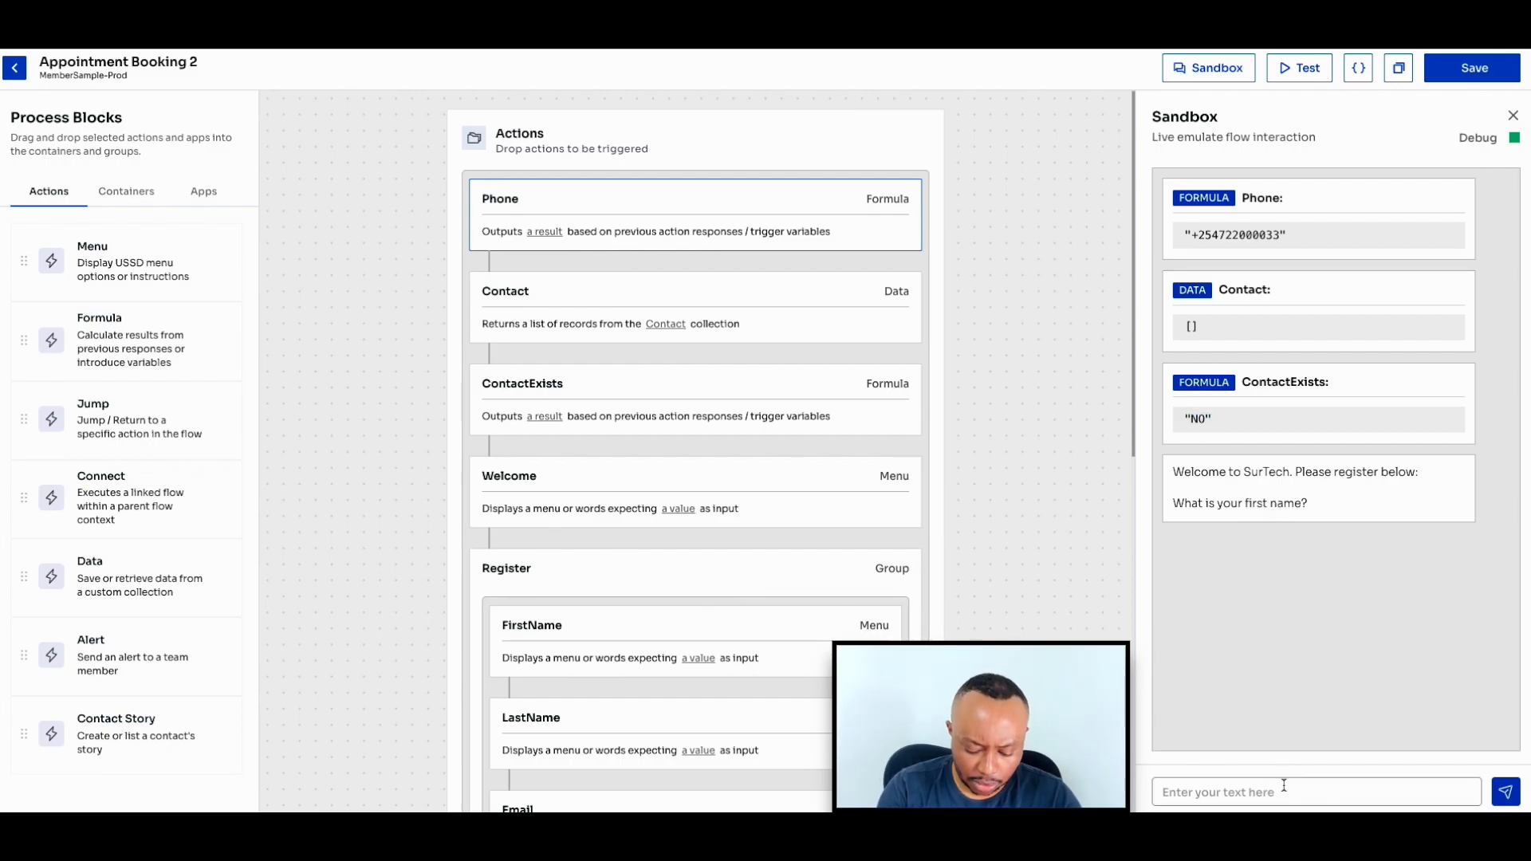
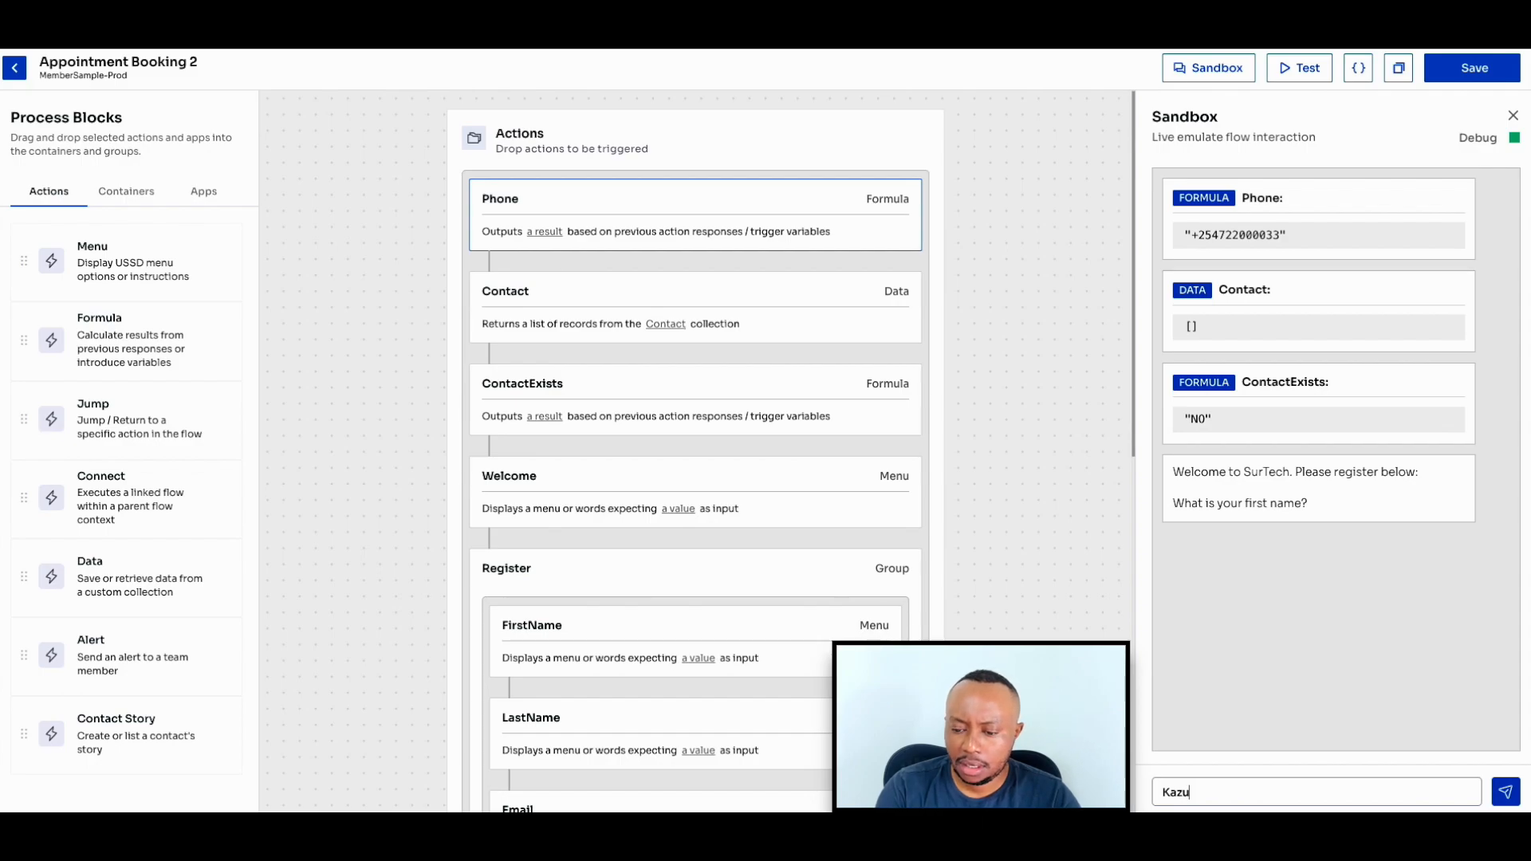
{"action": "key", "text": "Return"}
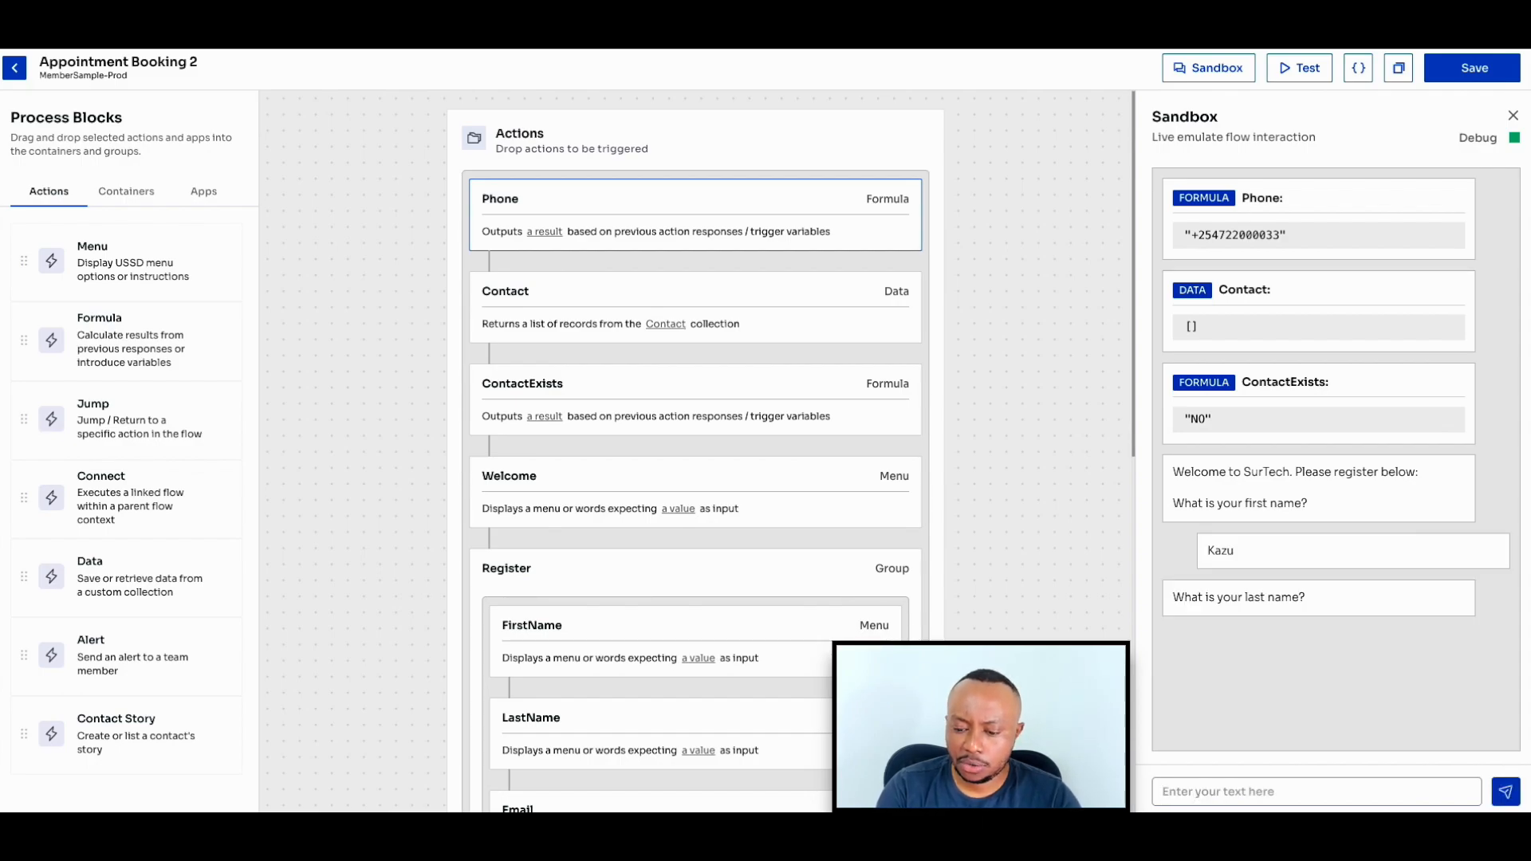
{"action": "key", "text": "Return"}
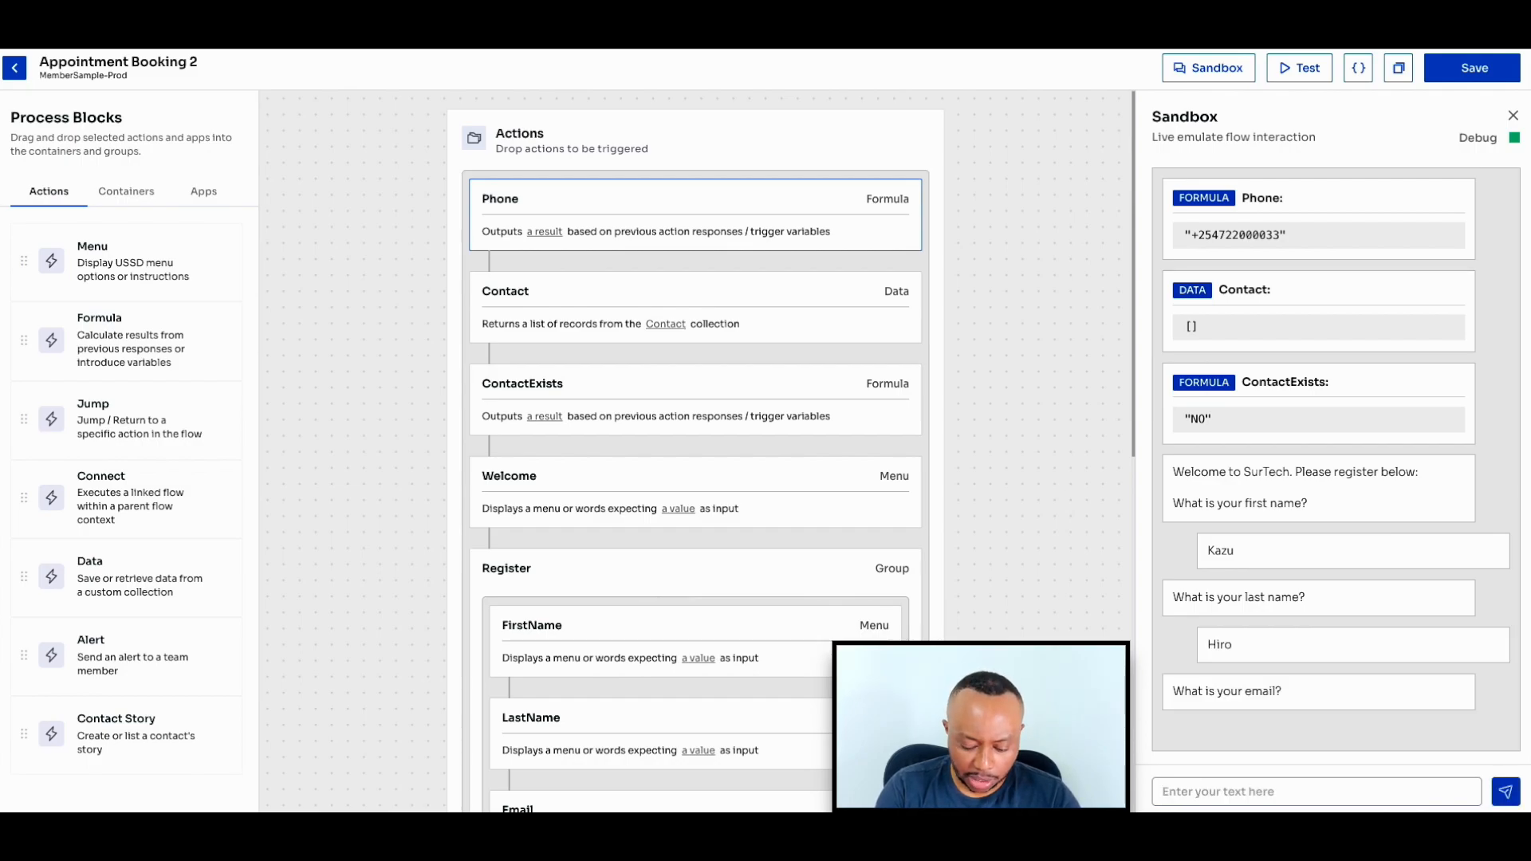
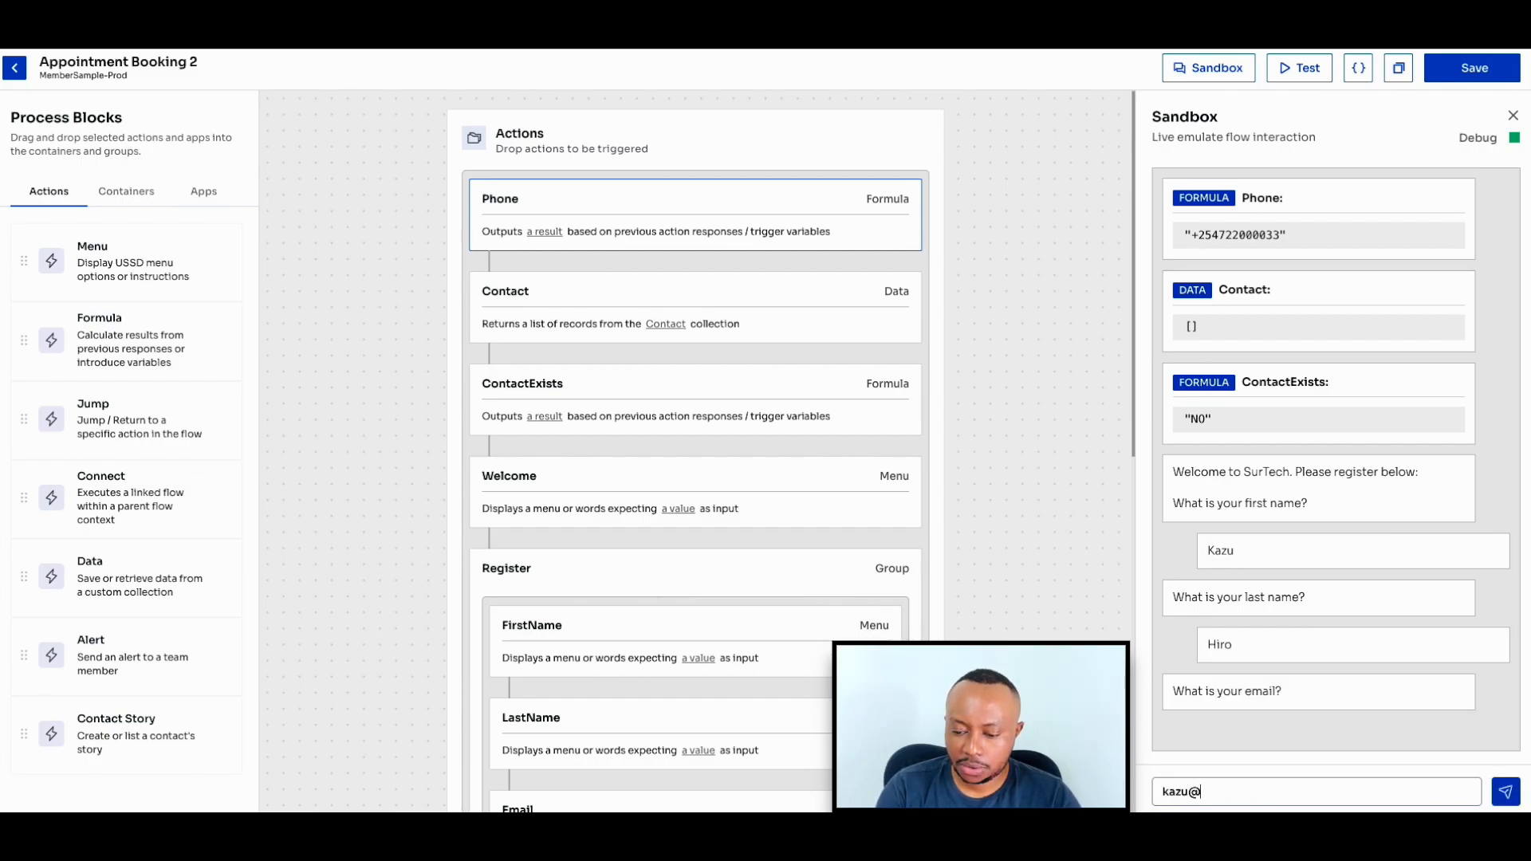
{"action": "key", "text": "Return"}
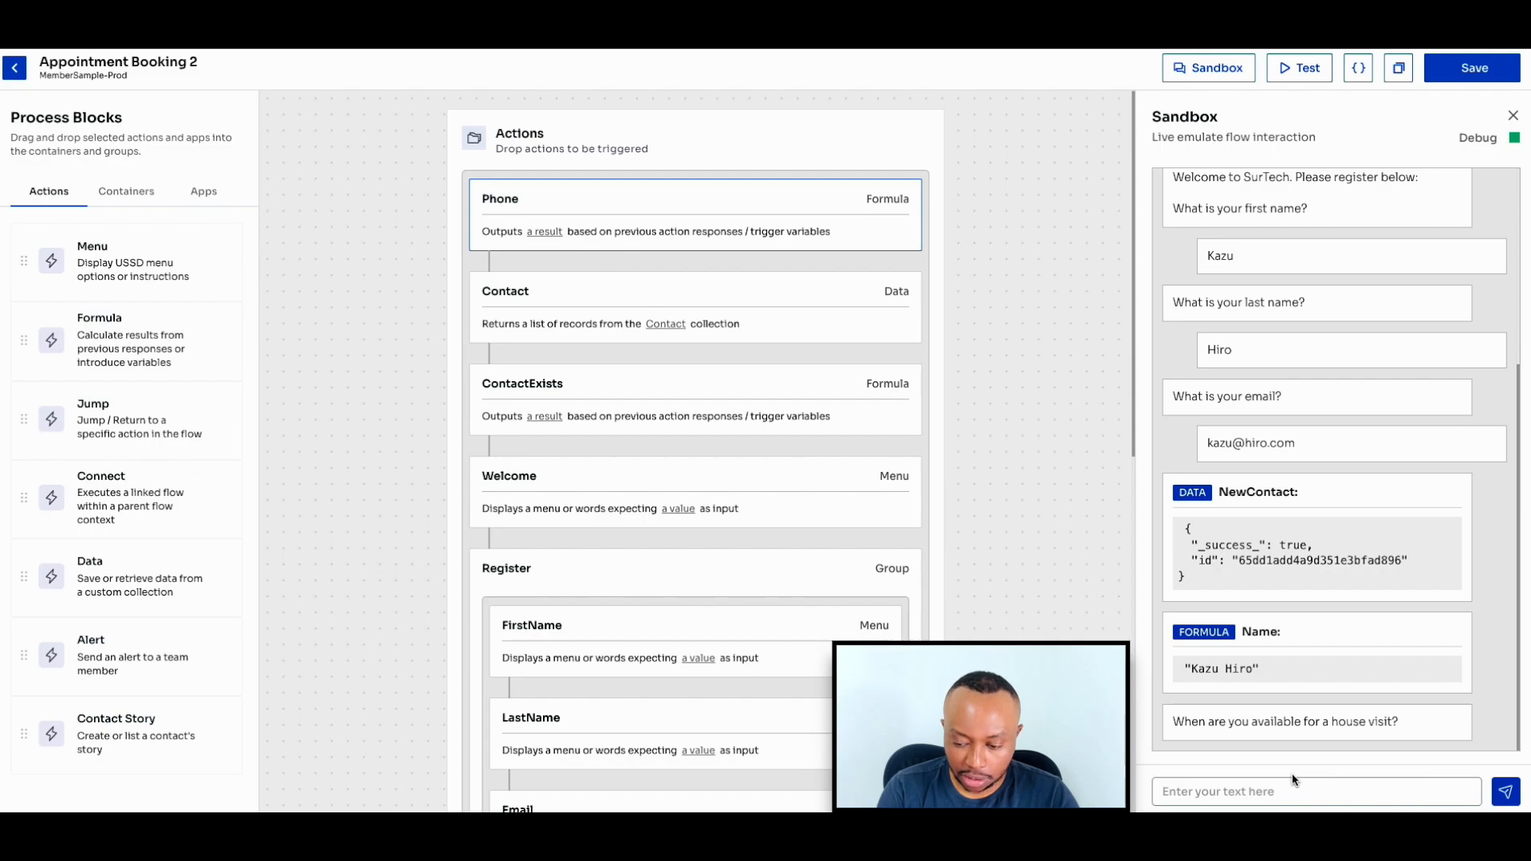
- Answer the house visit question with the date 02-02-2025 and turn off the sandbox's debug output
{"action": "type", "text": "02-02-2-24"}
{"action": "key", "text": "BackSpace"}
{"action": "key", "text": "BackSpace"}
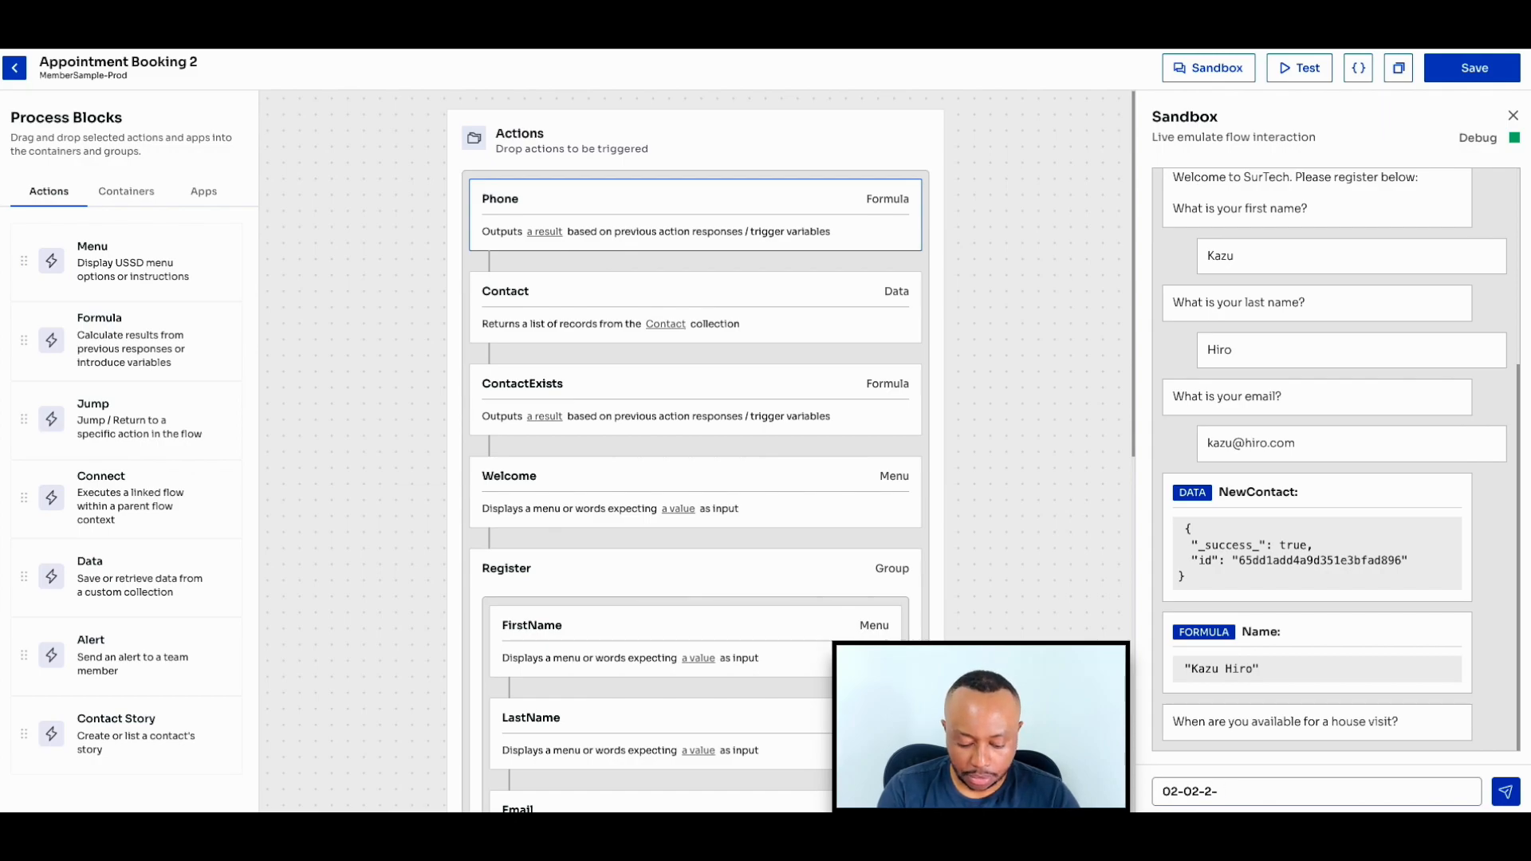
{"action": "type", "text": "025"}
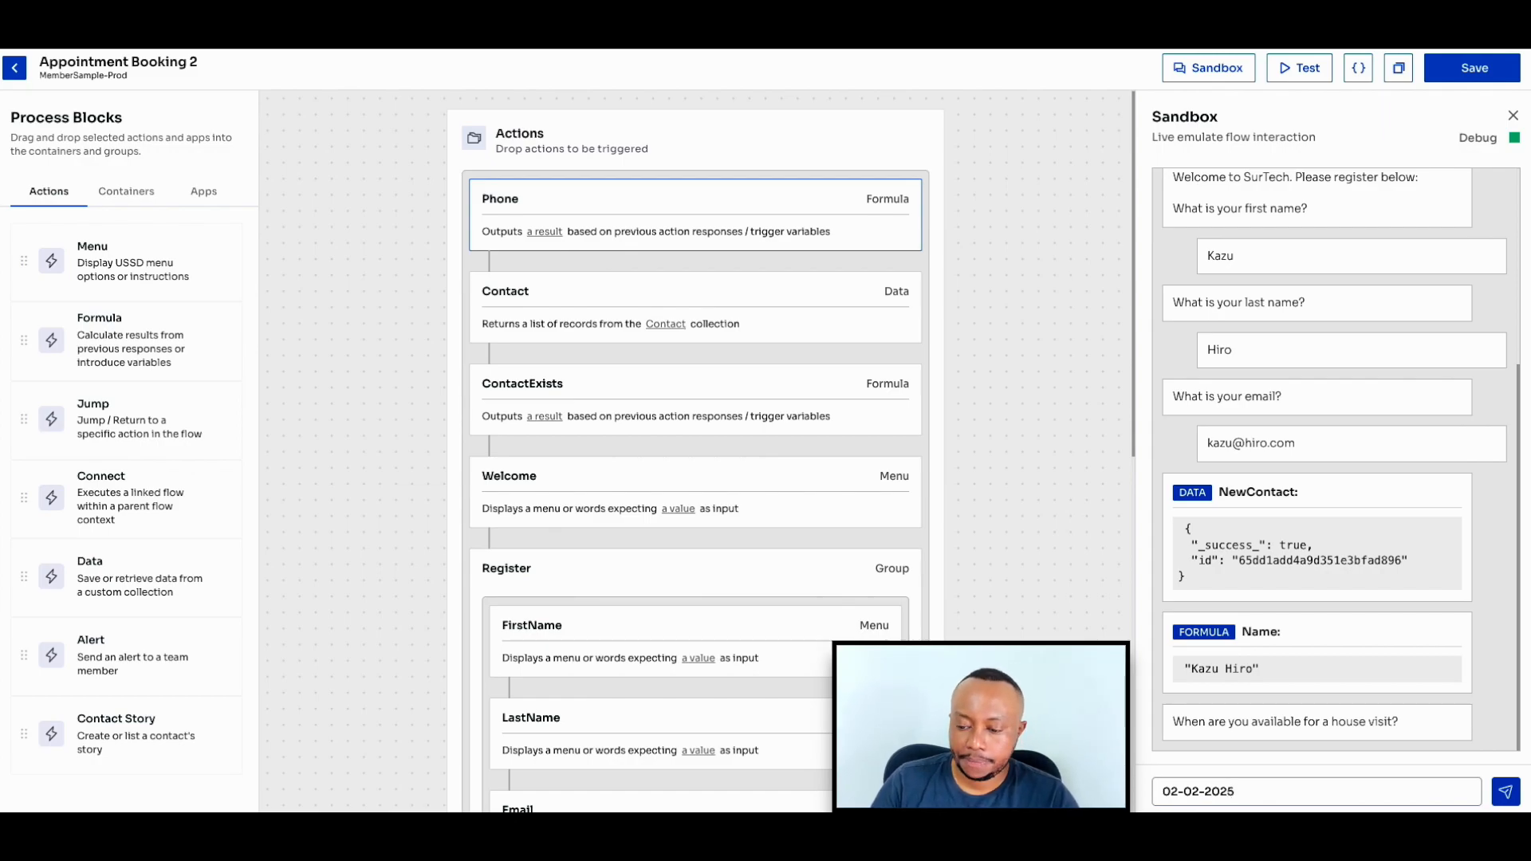
{"action": "key", "text": "Return"}
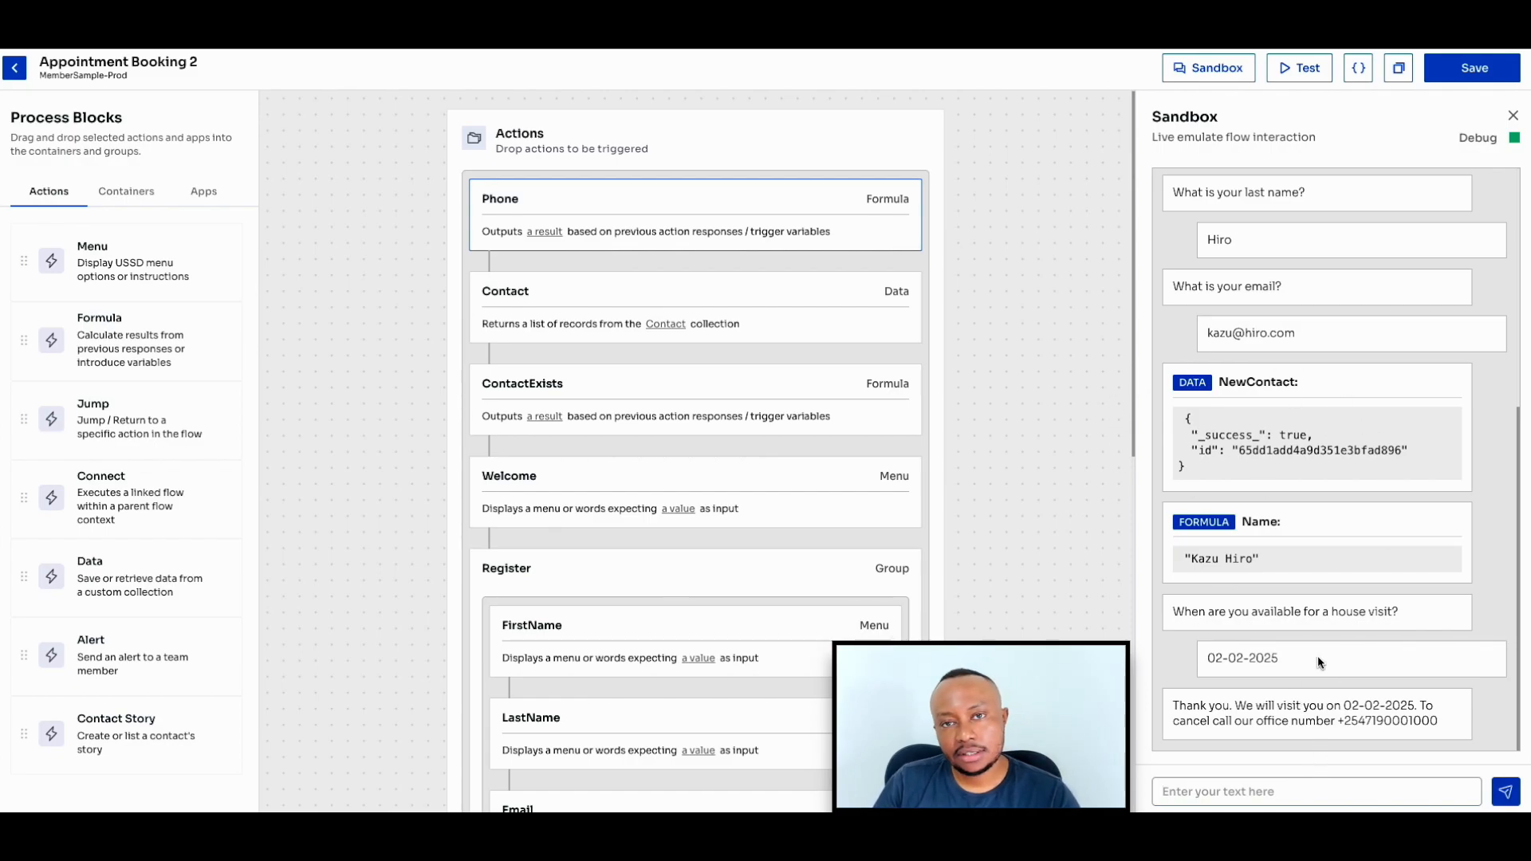
{"action": "left_click", "coordinate": [1515, 141]}
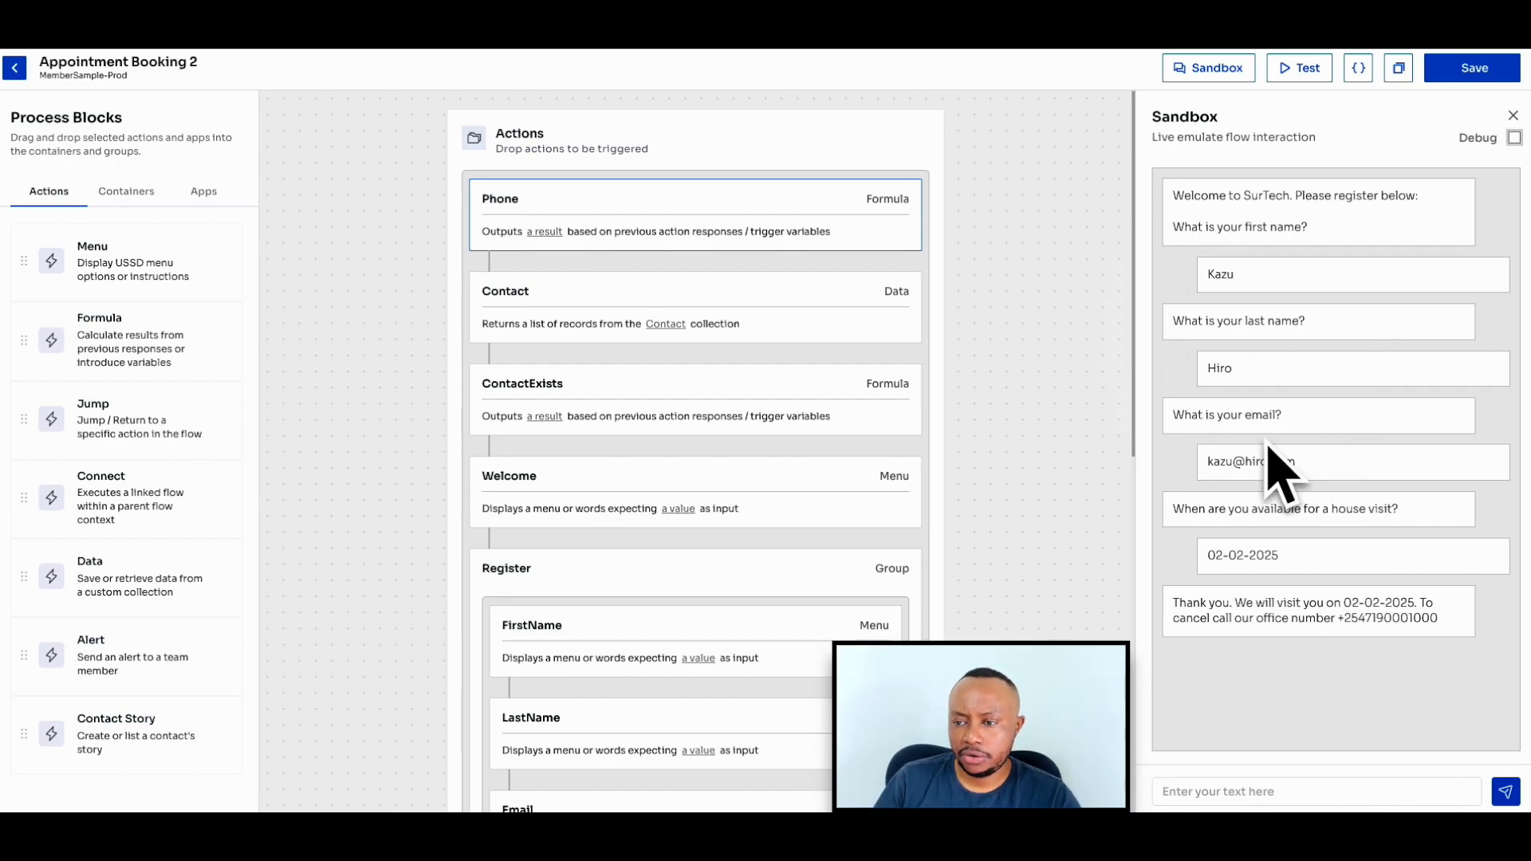
- Run the sandbox test again with the same TestPhone variable and turn the debug output back on
{"action": "left_click", "coordinate": [1302, 69]}
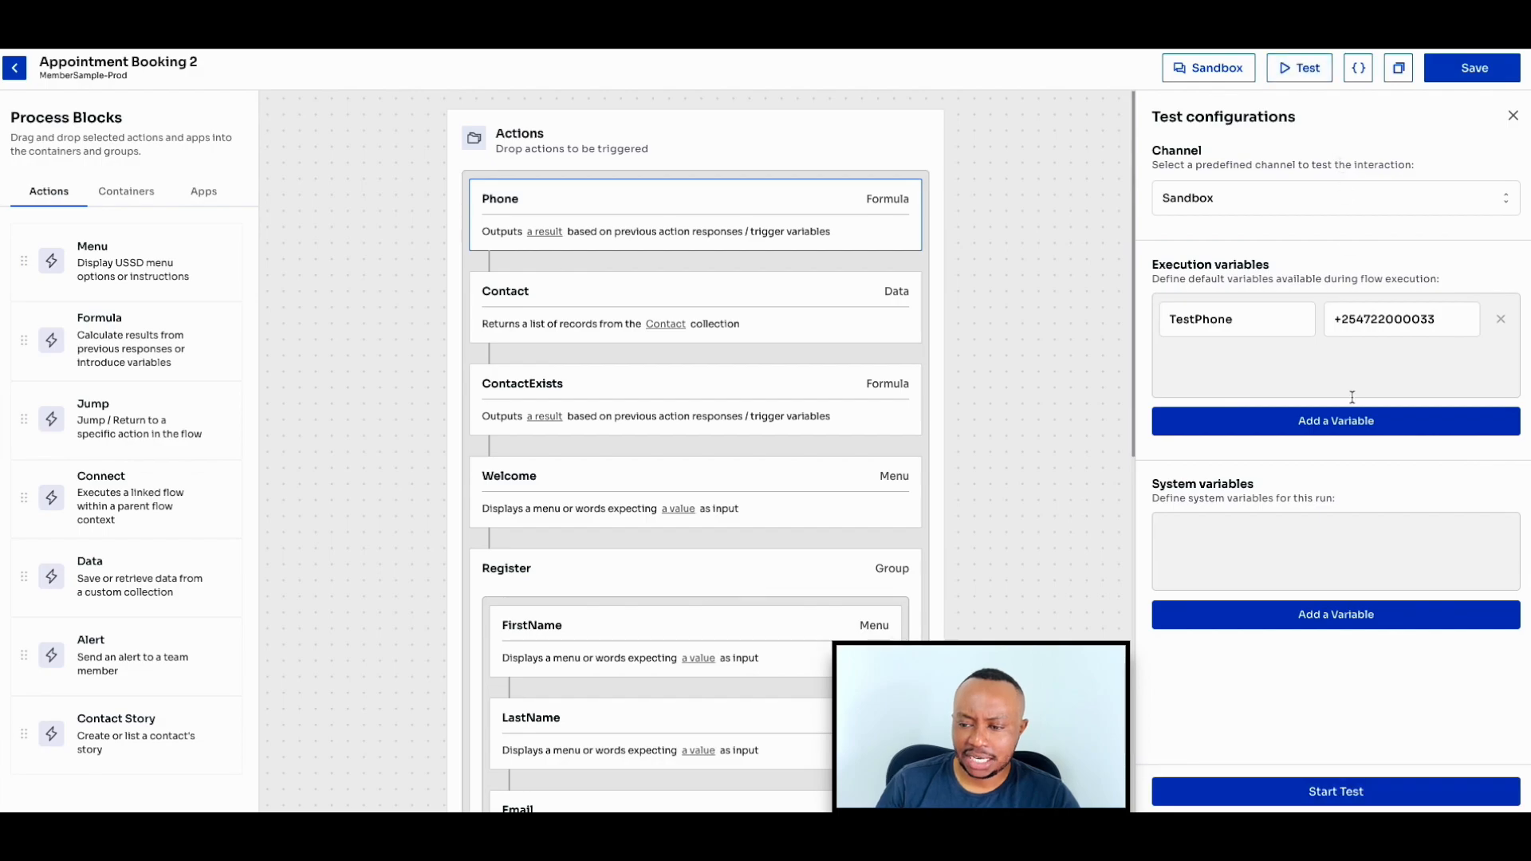
{"action": "left_click", "coordinate": [1330, 802]}
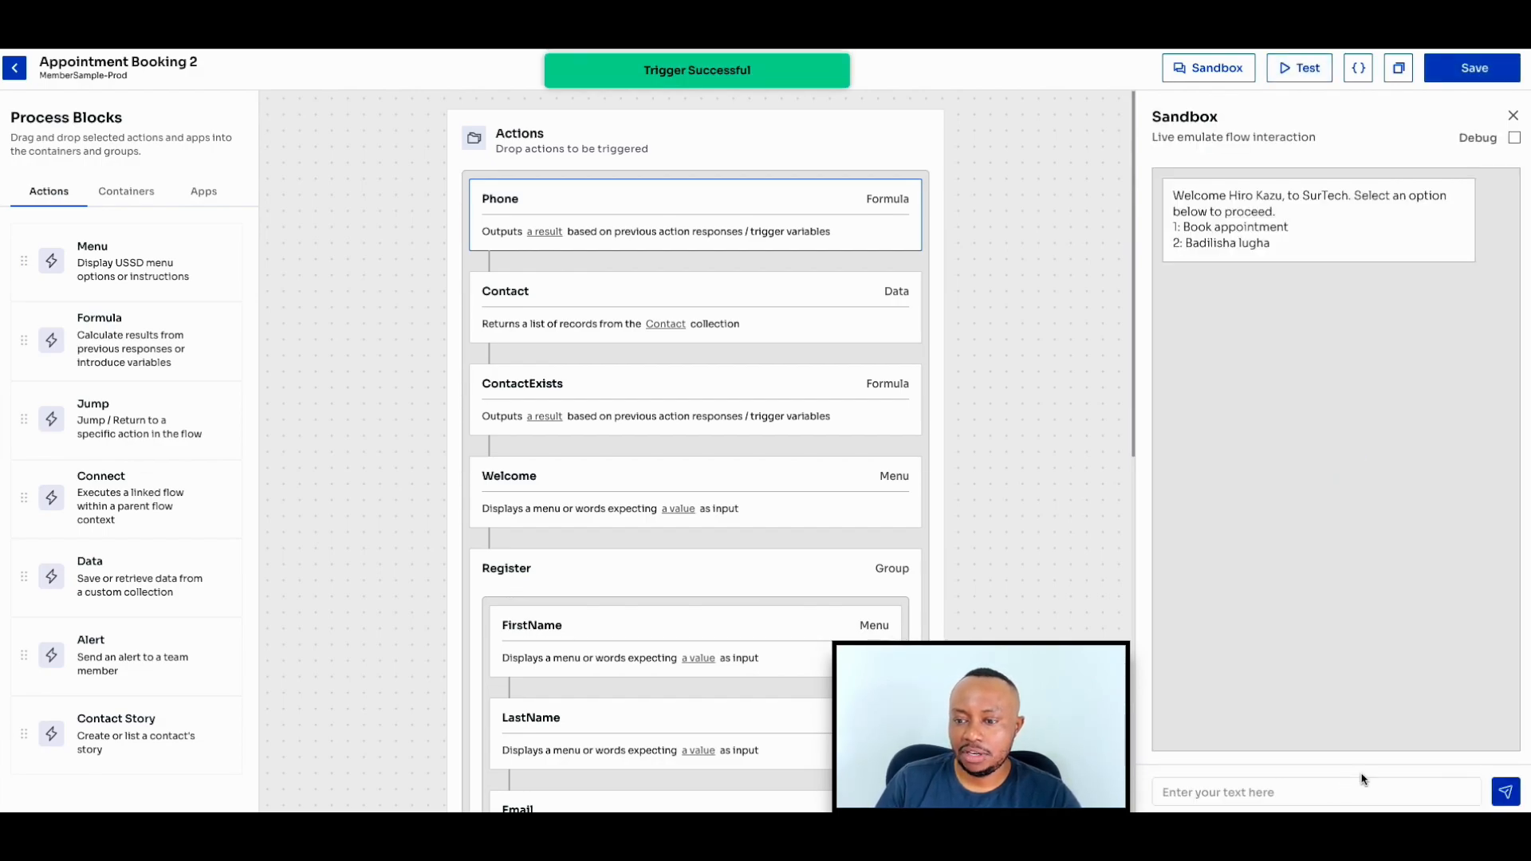
{"action": "left_click", "coordinate": [1514, 137]}
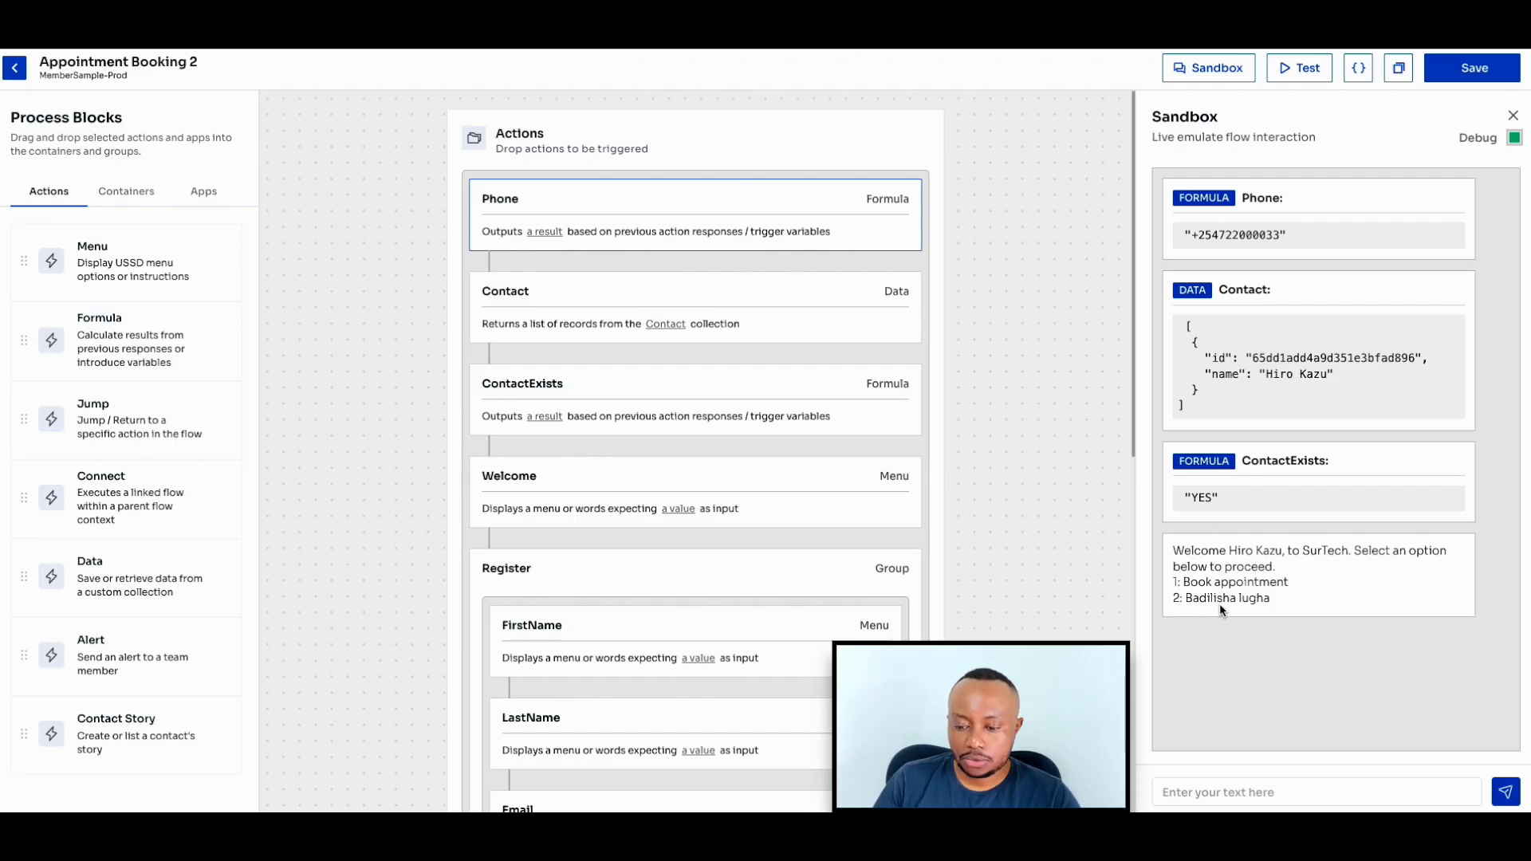
- Choose option 1, Book appointment, in the welcome menu and submit 02-09-2024 as the house visit date
{"action": "left_click", "coordinate": [1250, 793]}
{"action": "type", "text": "1"}
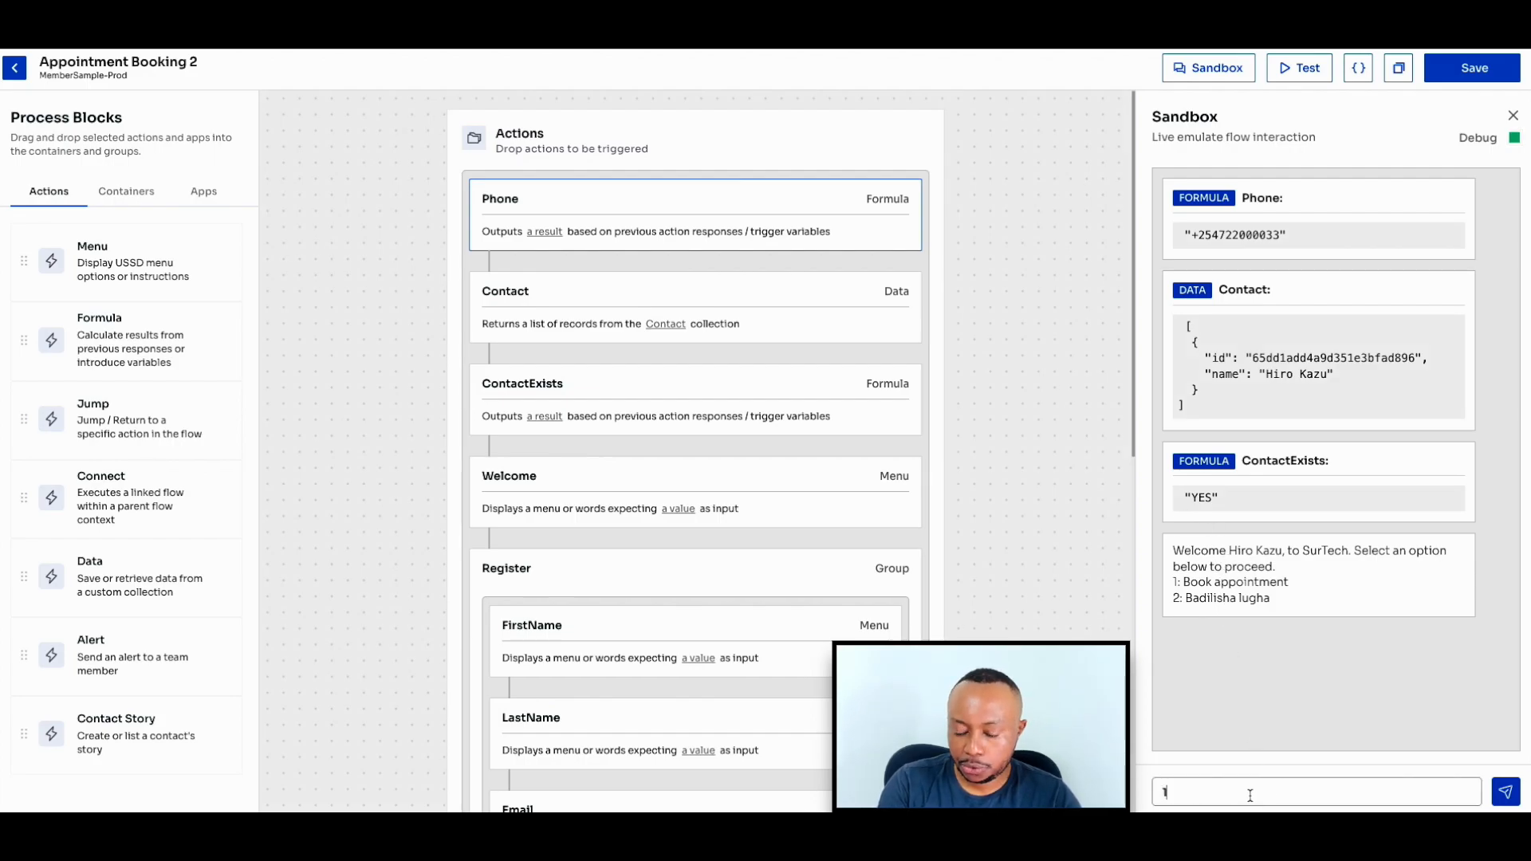
{"action": "key", "text": "Return"}
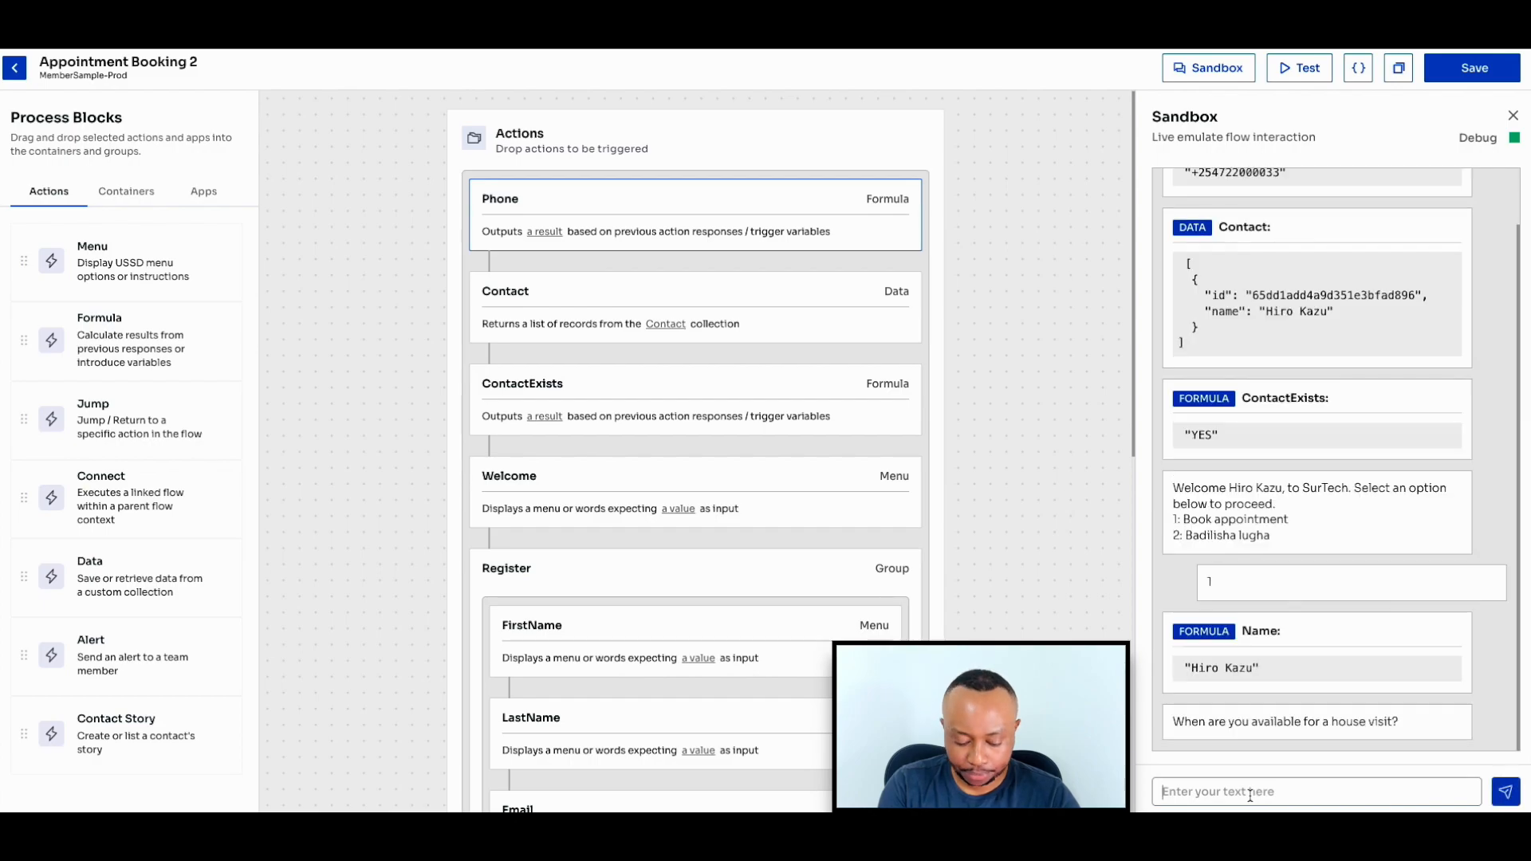
{"action": "type", "text": "0"}
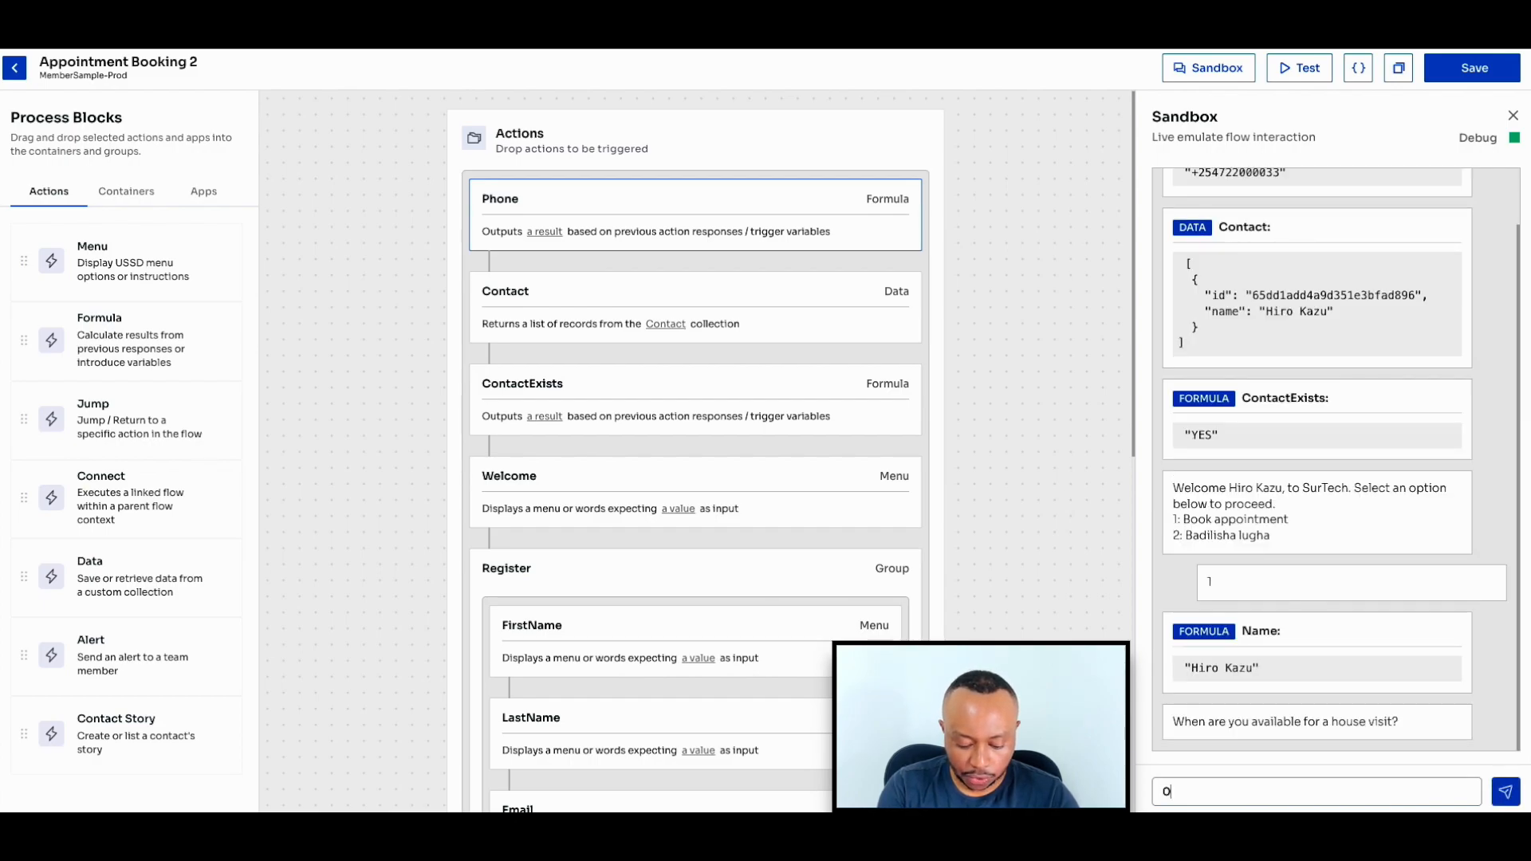
{"action": "type", "text": "2-09-2"}
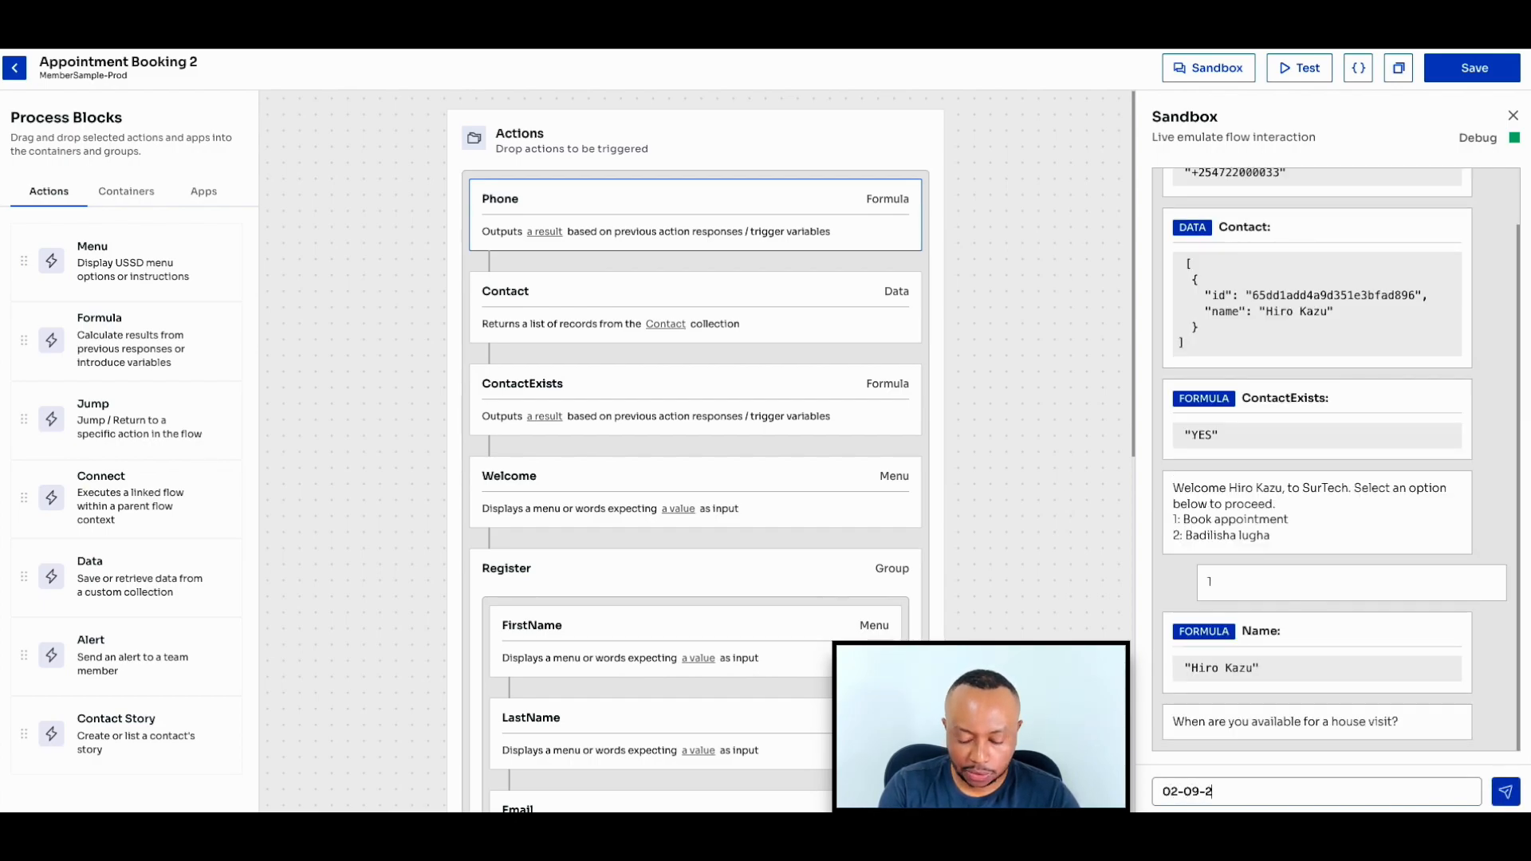
{"action": "type", "text": "024"}
{"action": "key", "text": "Return"}
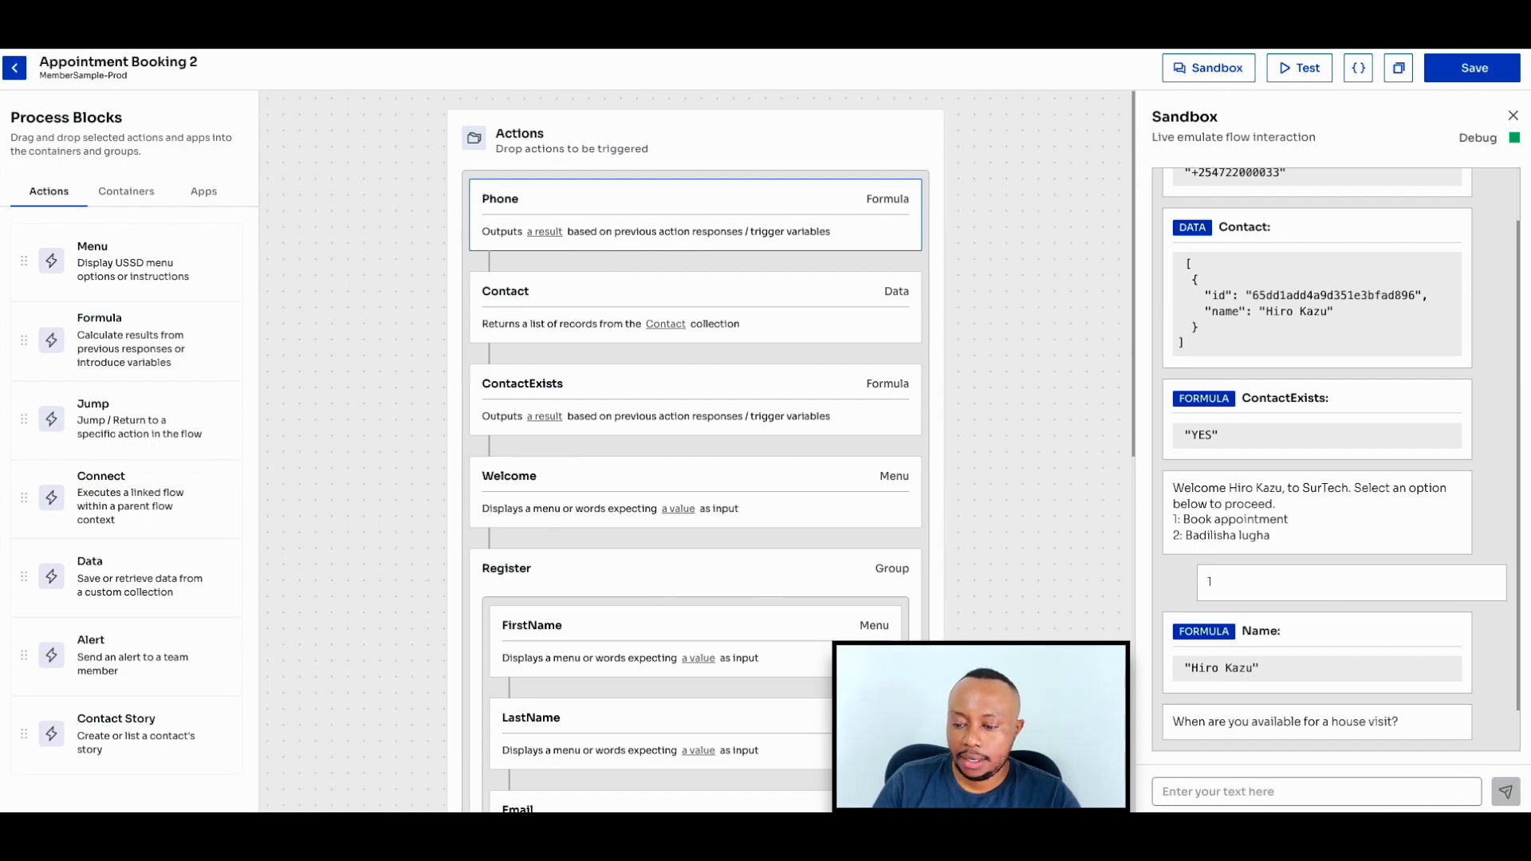